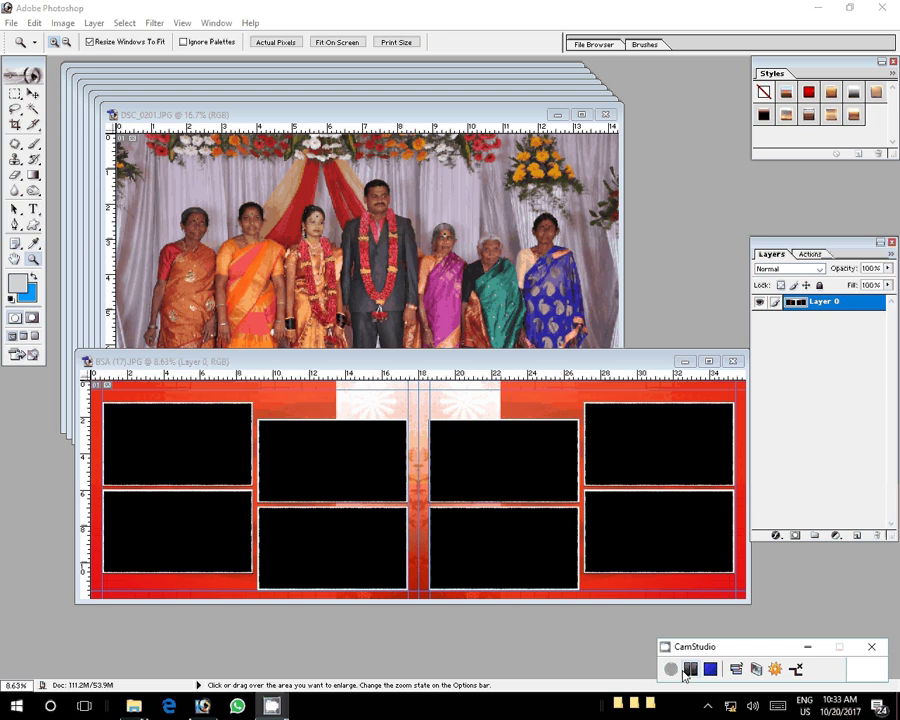
Confirm the album spread BSA (17).JPG is 36×12 inches at 300 ppi, then bring DSC_0201 forward.
{"action": "left_click", "coordinate": [684, 674]}
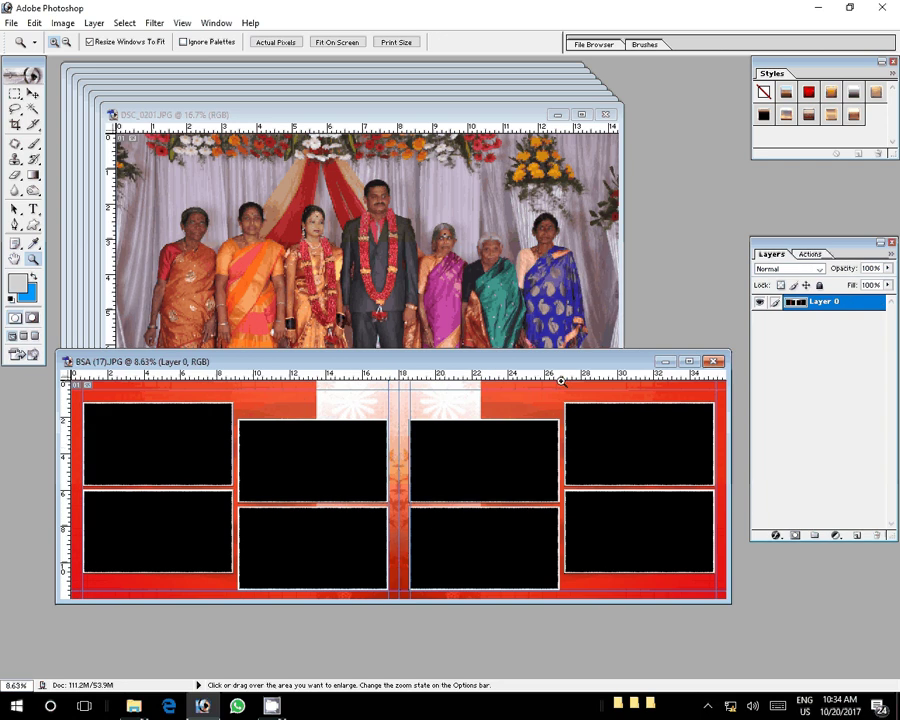
{"action": "key", "text": "ctrl+alt+i"}
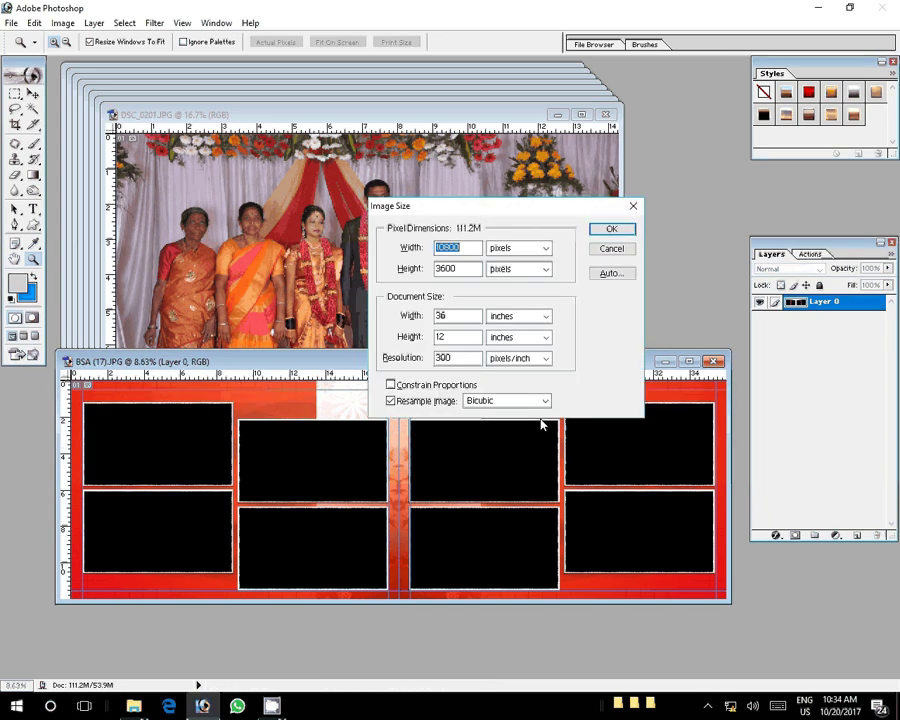
{"action": "left_click", "coordinate": [625, 250]}
{"action": "left_click", "coordinate": [581, 296]}
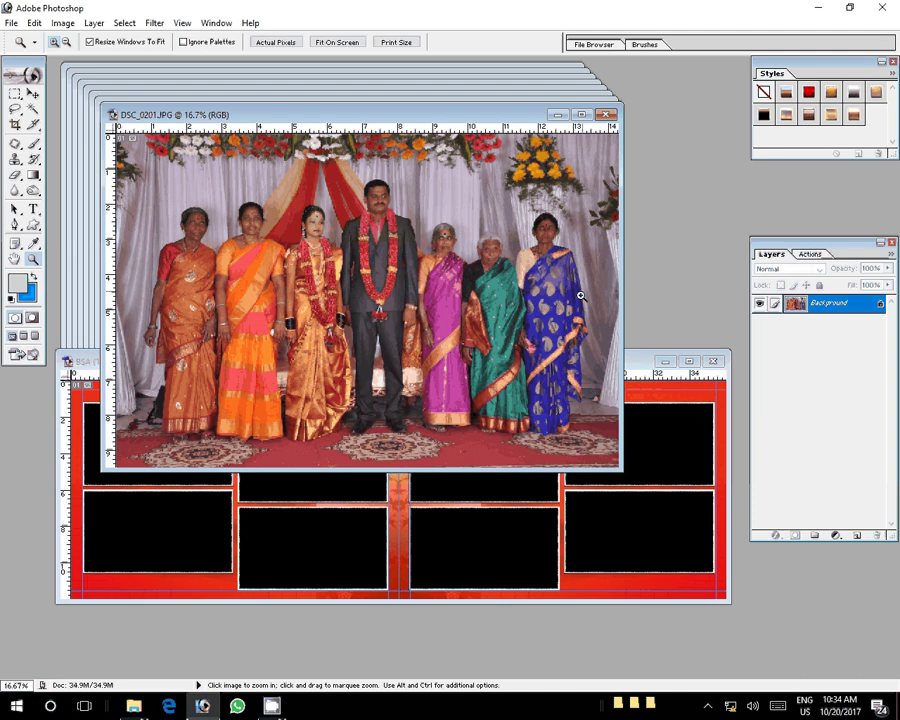
Try resizing DSC_0201's width, then undo the distorted result.
{"action": "right_click", "coordinate": [466, 126]}
{"action": "left_click", "coordinate": [500, 155]}
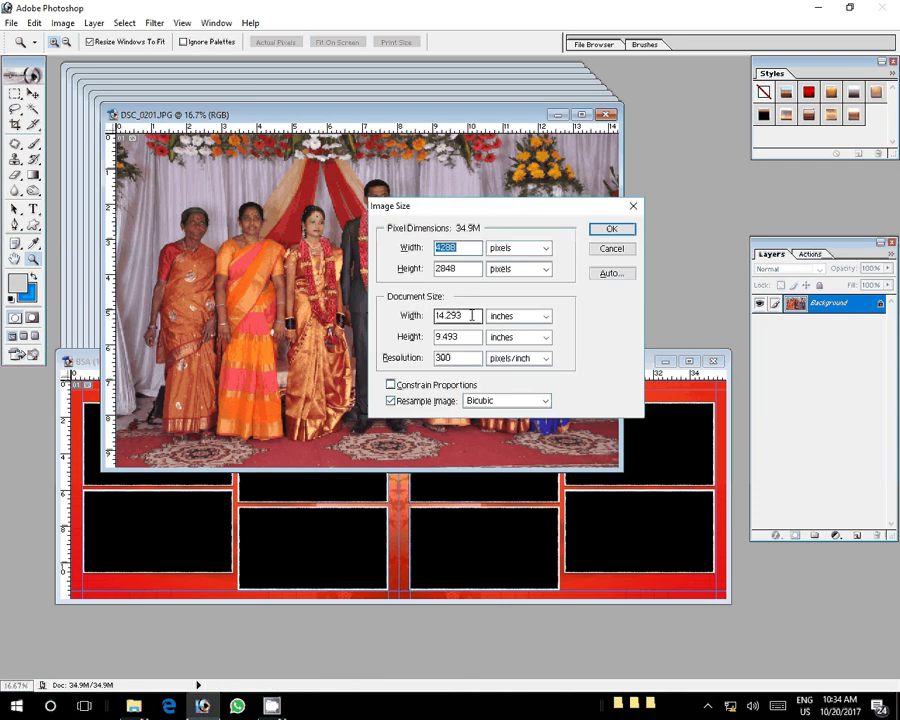
{"action": "double_click", "coordinate": [471, 315]}
{"action": "left_click", "coordinate": [601, 229]}
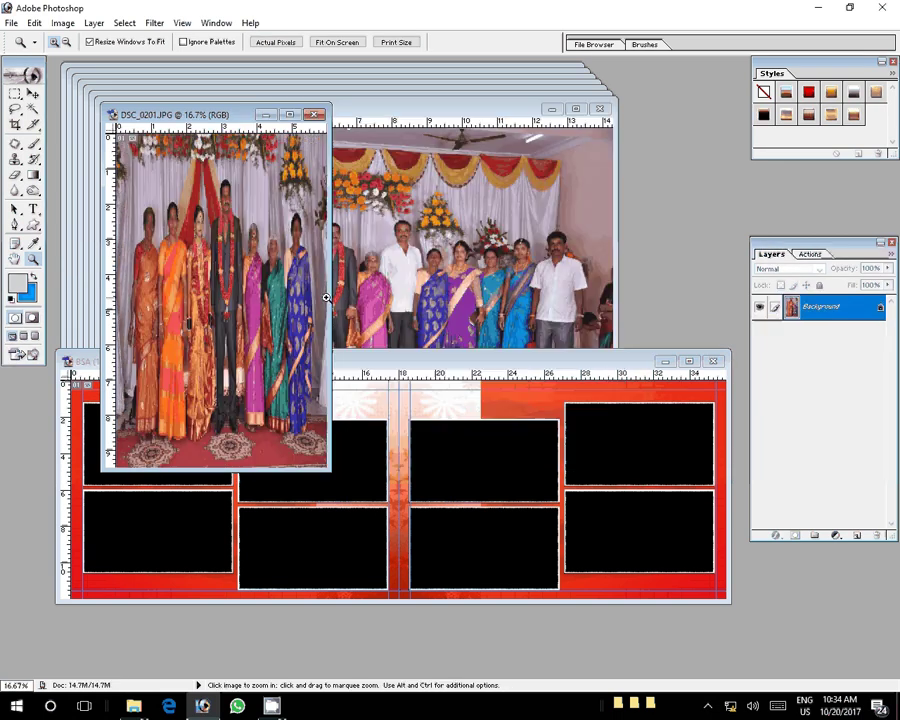
{"action": "key", "text": "ctrl+z"}
{"action": "right_click", "coordinate": [474, 293]}
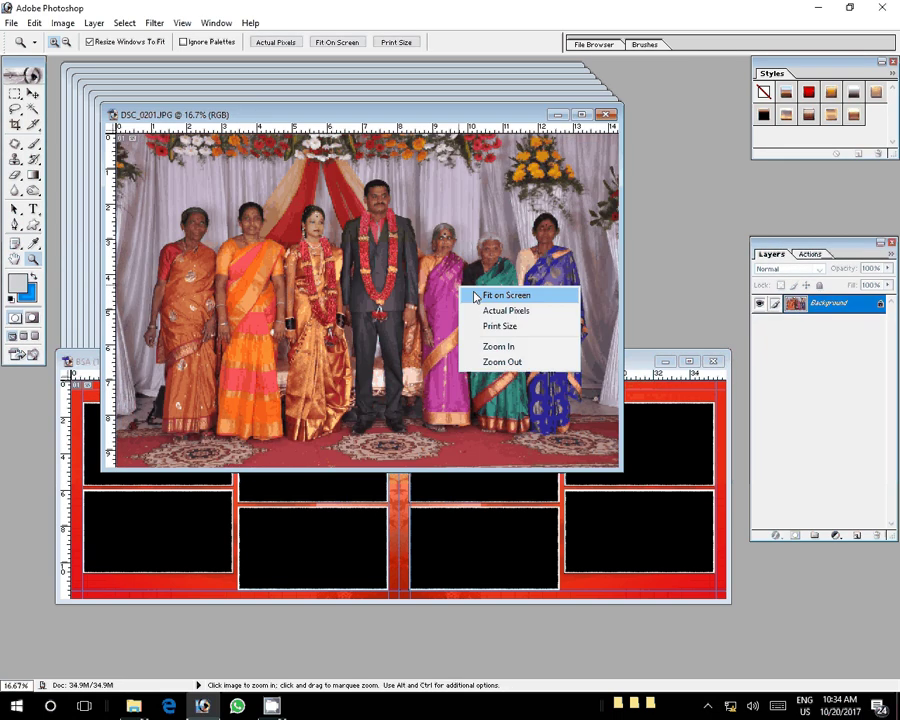
{"action": "left_click", "coordinate": [500, 295]}
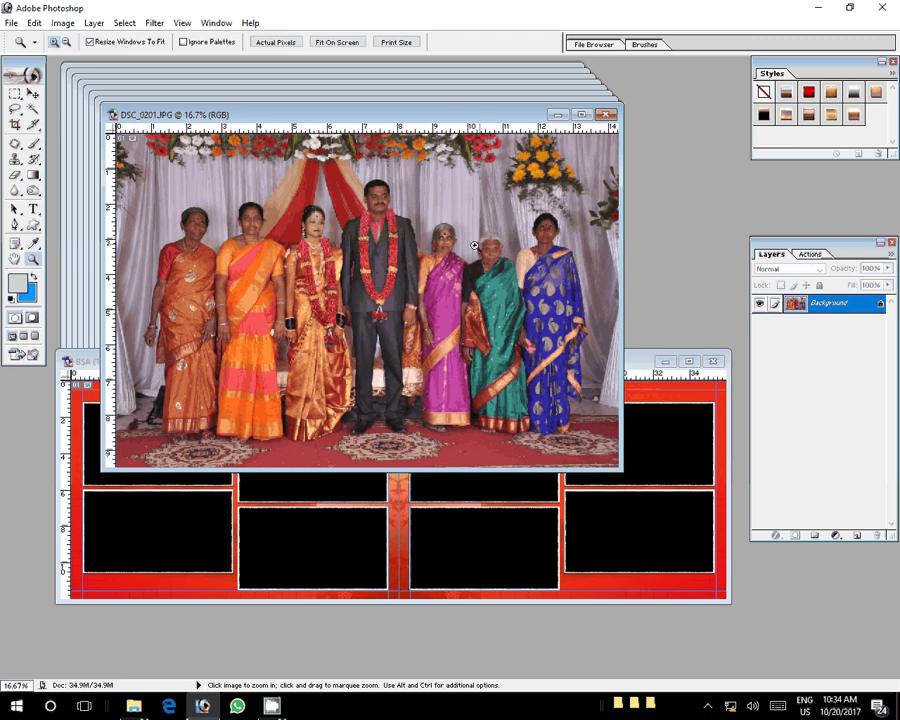
Resize DSC_0201 to 6 inches wide, cut it to the clipboard, and close it unsaved.
{"action": "key", "text": "ctrl+alt+i"}
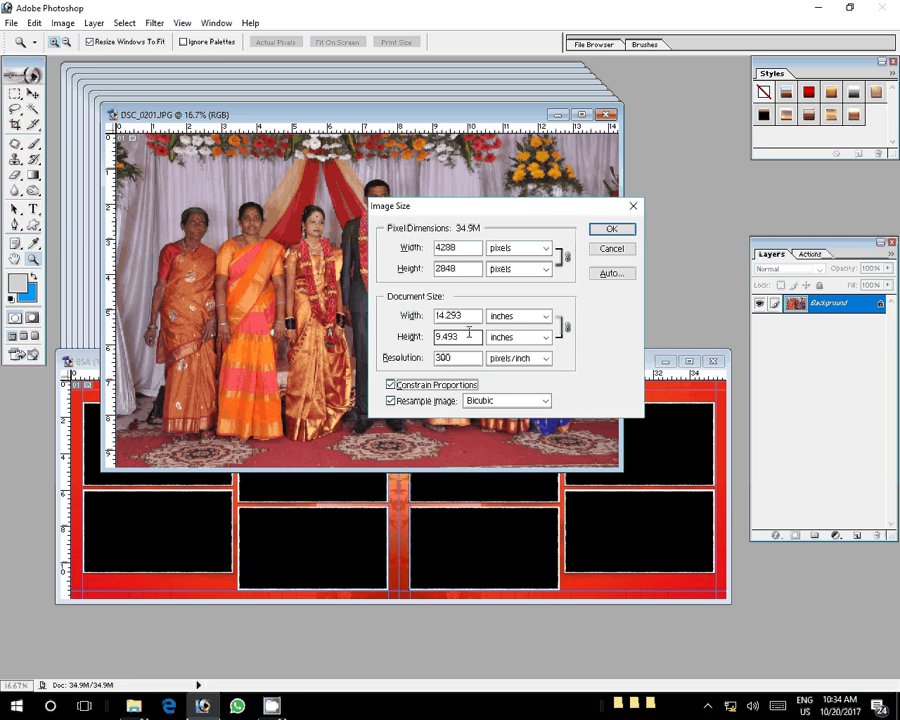
{"action": "key", "text": "Tab"}
{"action": "type", "text": "6"}
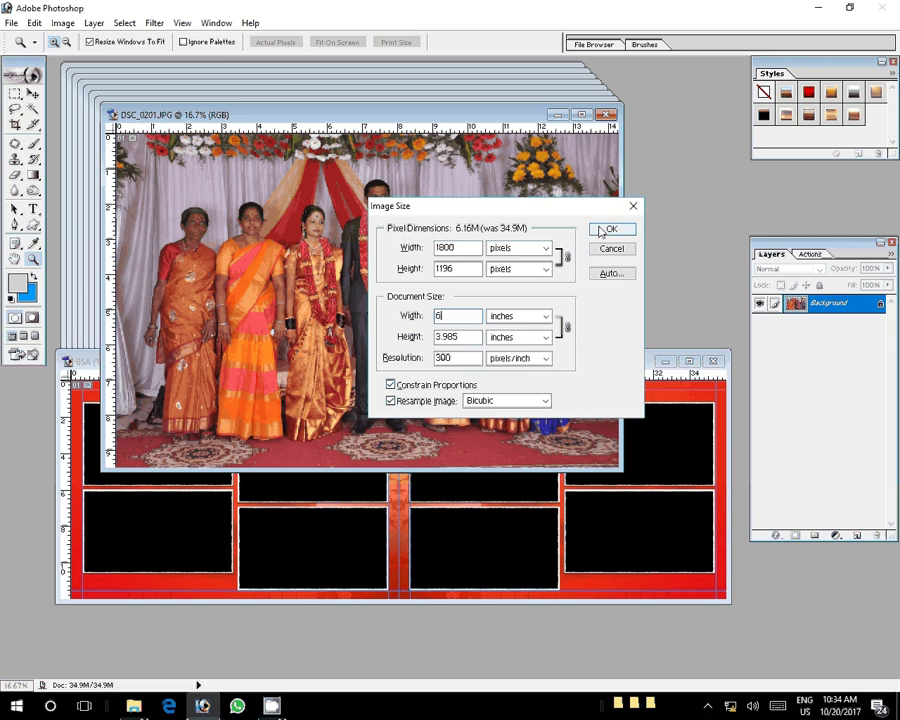
{"action": "left_click", "coordinate": [603, 230]}
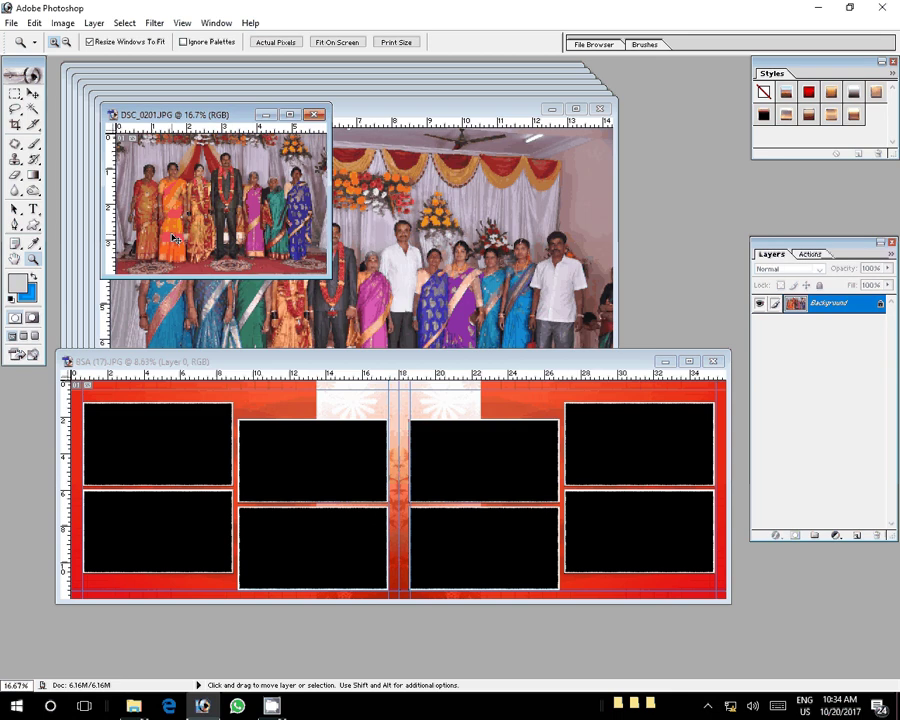
{"action": "key", "text": "ctrl+BackSpace"}
{"action": "key", "text": "ctrl+w"}
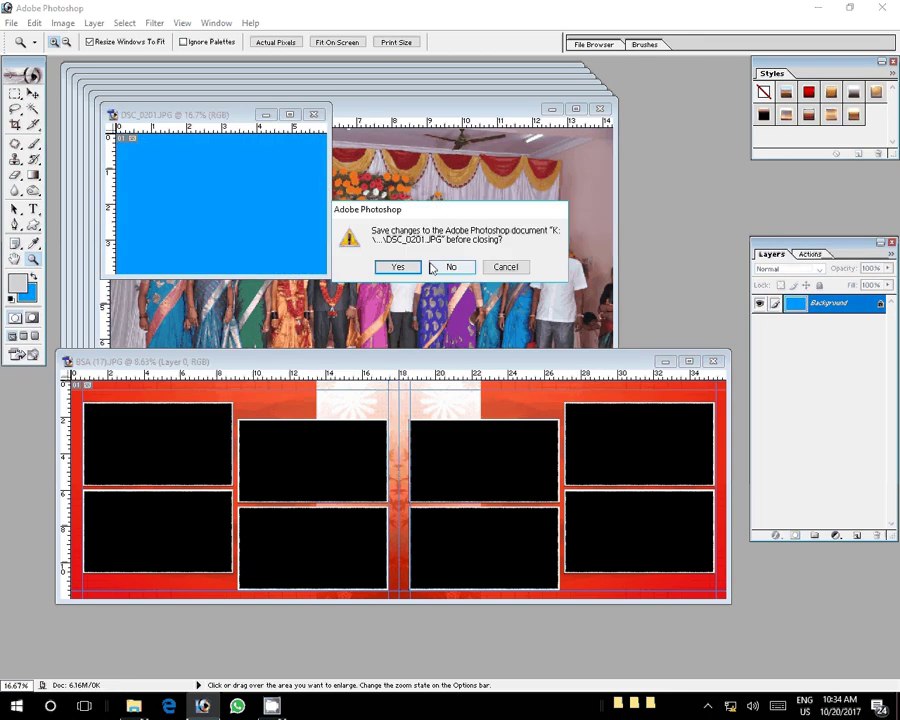
{"action": "left_click", "coordinate": [433, 267]}
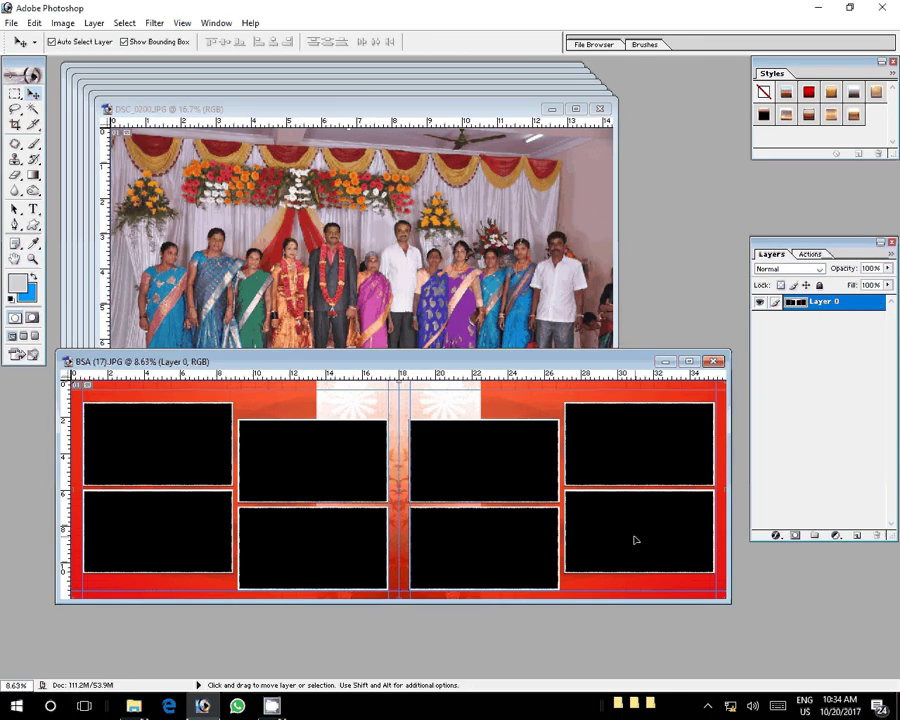
Paste the DSC_0201 photo into the bottom-right black frame, enlarged to fill it.
{"action": "key", "text": "w"}
{"action": "left_click", "coordinate": [639, 531]}
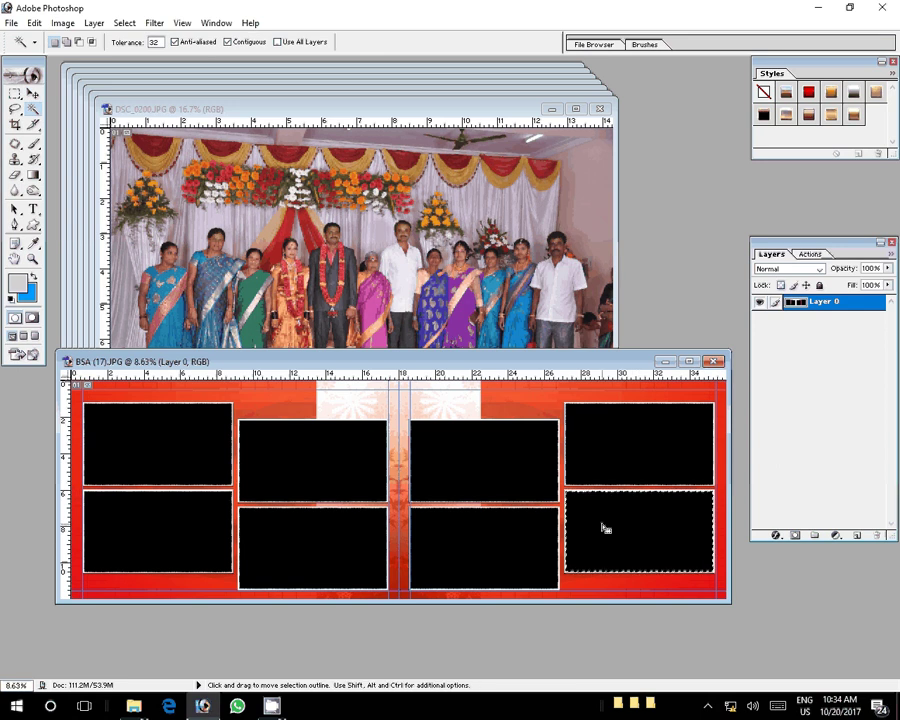
{"action": "key", "text": "ctrl+shift+v"}
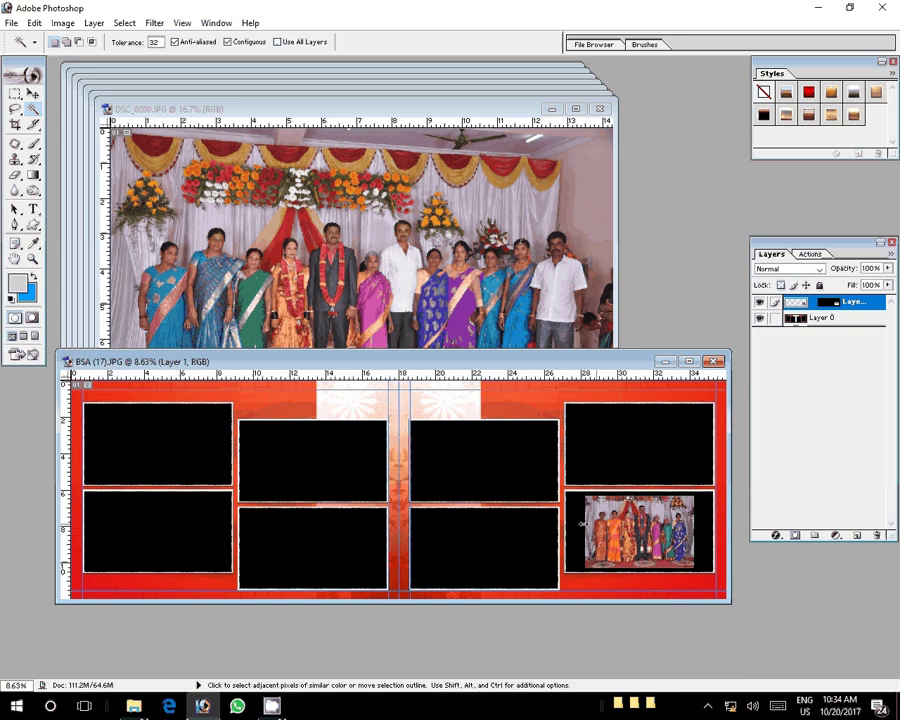
{"action": "key", "text": "ctrl+t"}
{"action": "left_click_drag", "start_coordinate": [694, 497], "coordinate": [720, 490]}
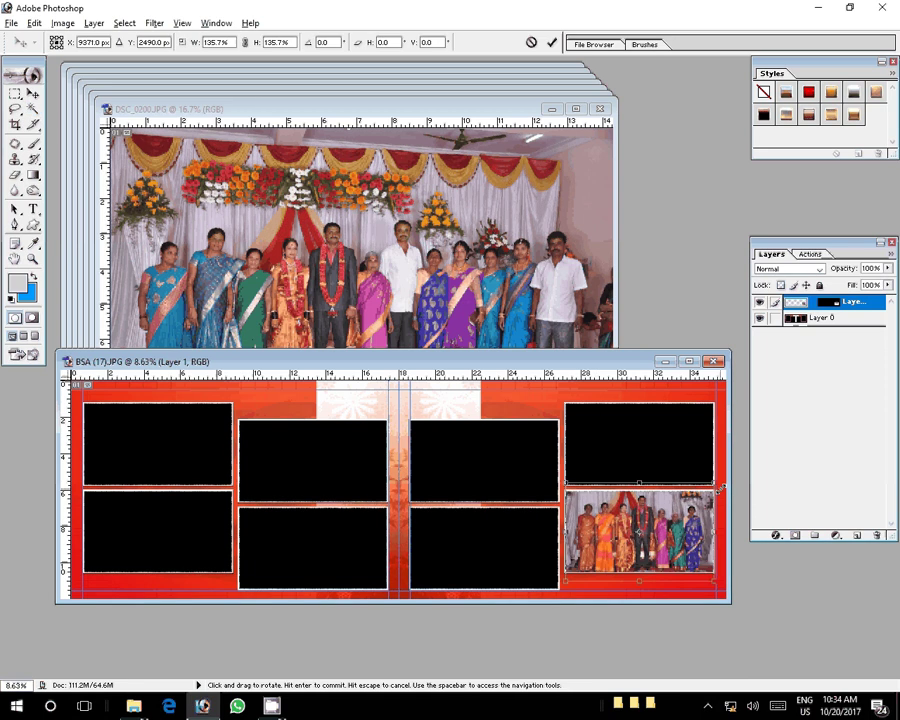
{"action": "key", "text": "Return"}
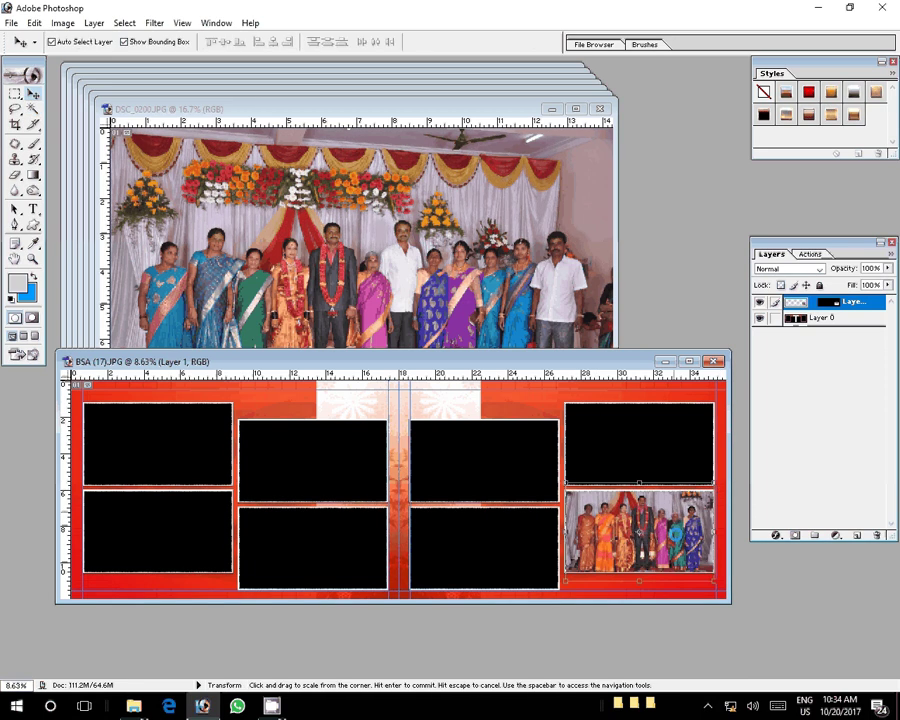
{"action": "left_click", "coordinate": [405, 235]}
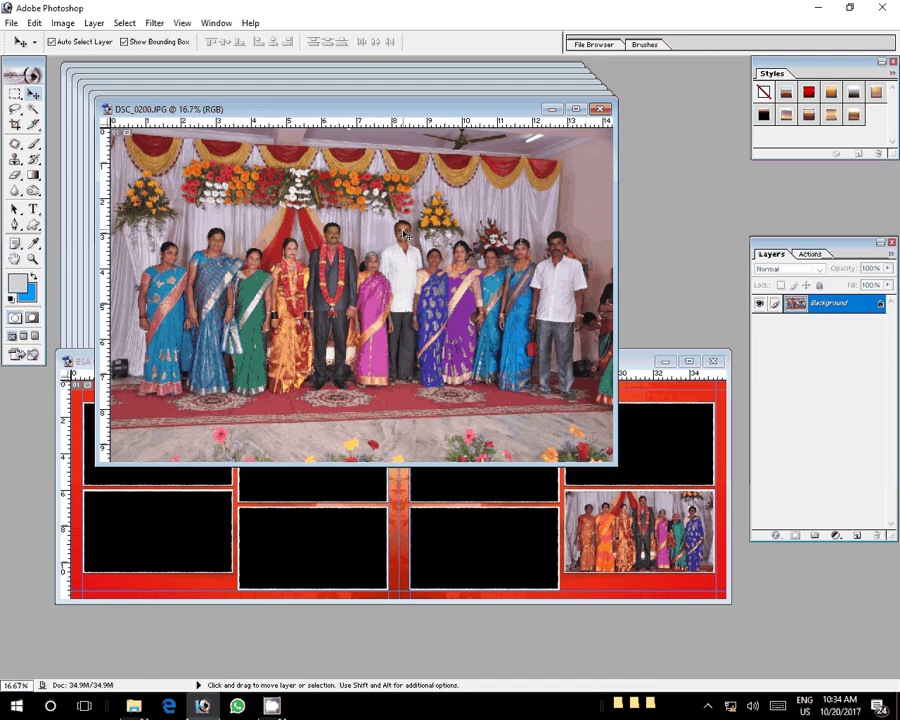
Resize DSC_0200, select all of it, cut it to the clipboard, and close the document.
{"action": "key", "text": "ctrl+alt+i"}
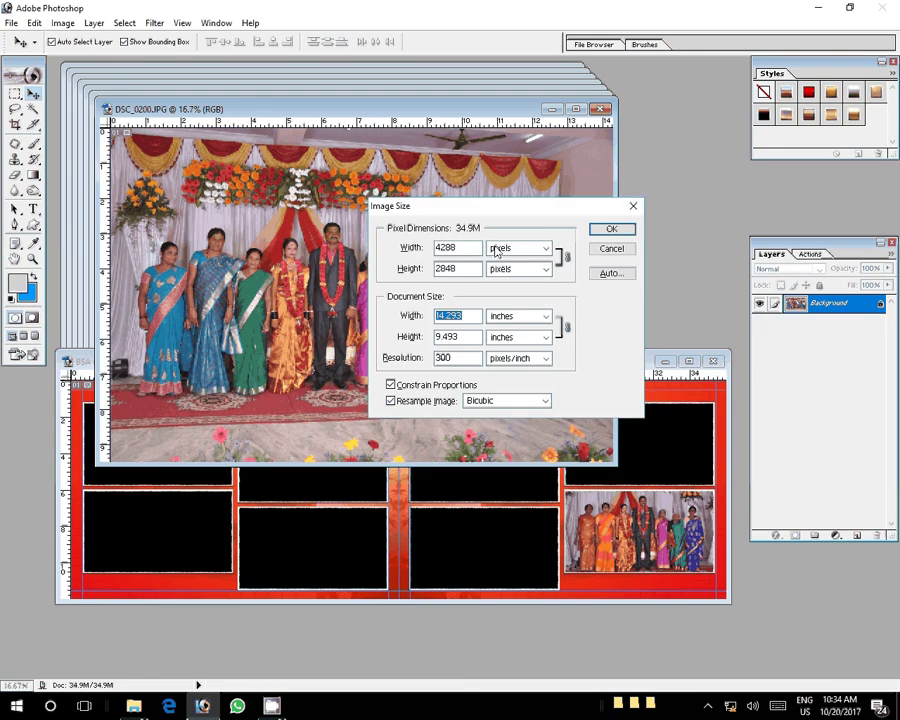
{"action": "key", "text": "Return"}
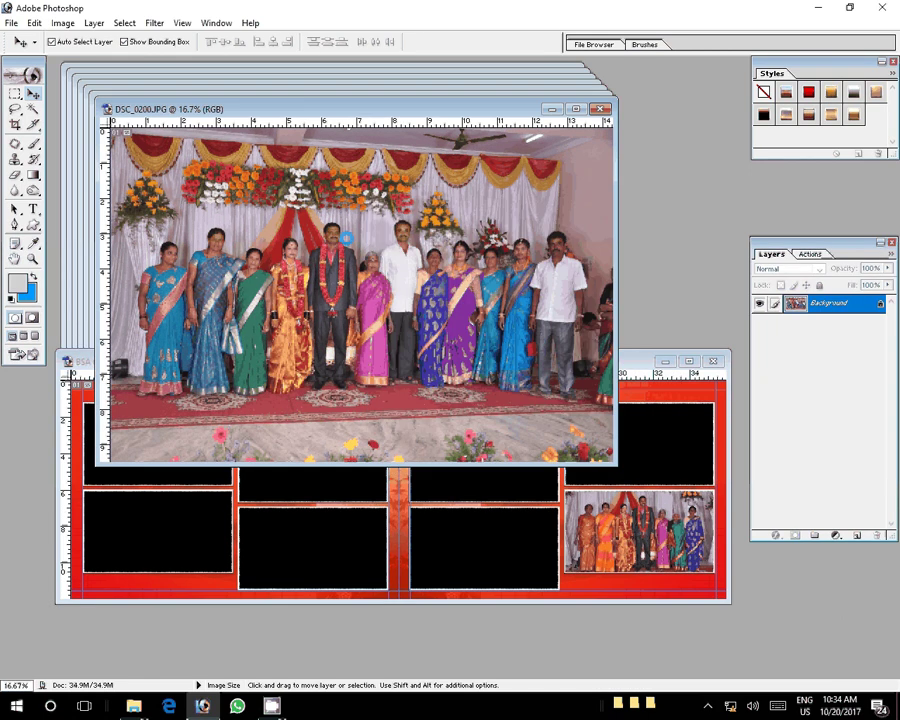
{"action": "left_click", "coordinate": [34, 22]}
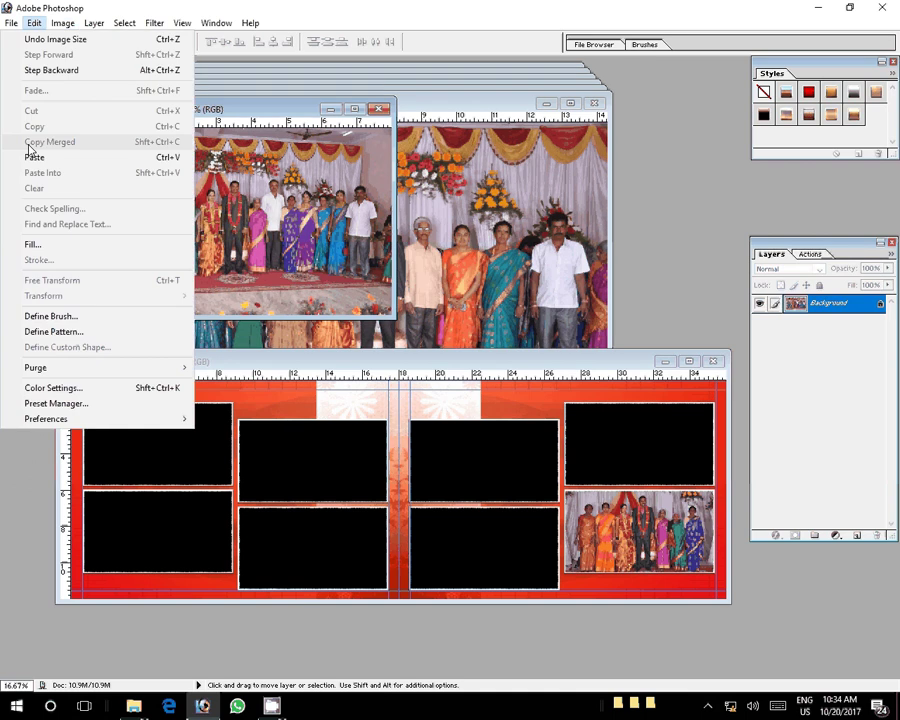
{"action": "left_click", "coordinate": [248, 108]}
{"action": "left_click_drag", "start_coordinate": [248, 108], "coordinate": [278, 113]}
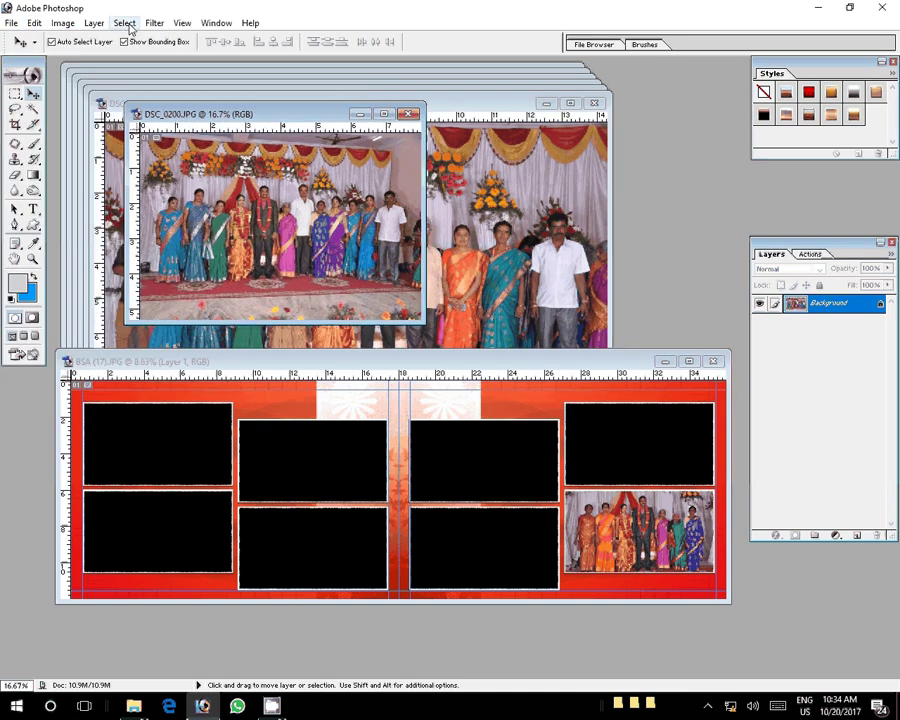
{"action": "left_click", "coordinate": [124, 23]}
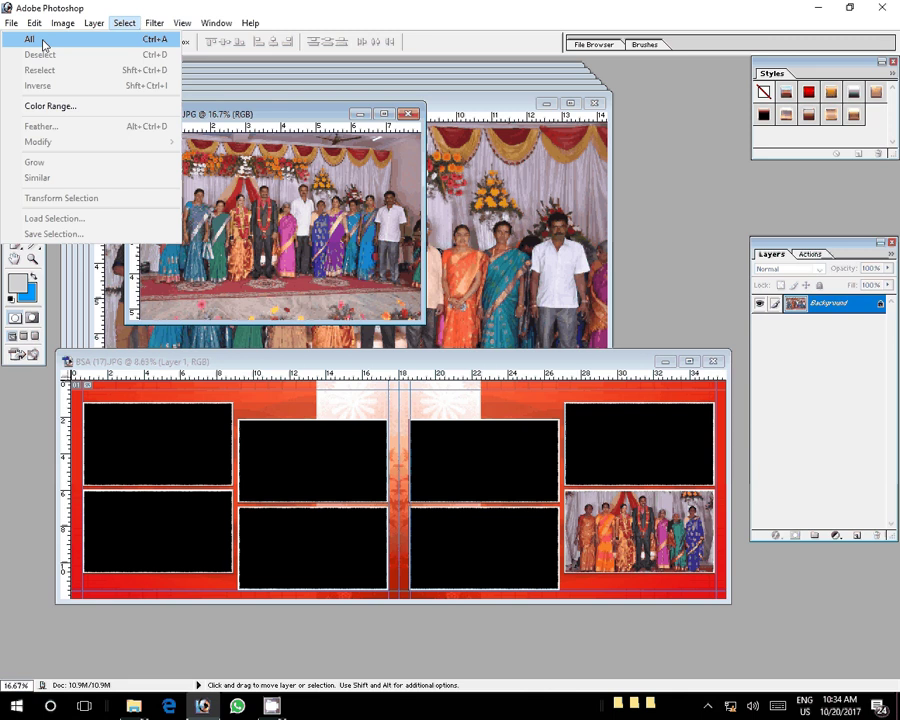
{"action": "left_click", "coordinate": [42, 43]}
{"action": "left_click", "coordinate": [34, 23]}
{"action": "left_click", "coordinate": [34, 111]}
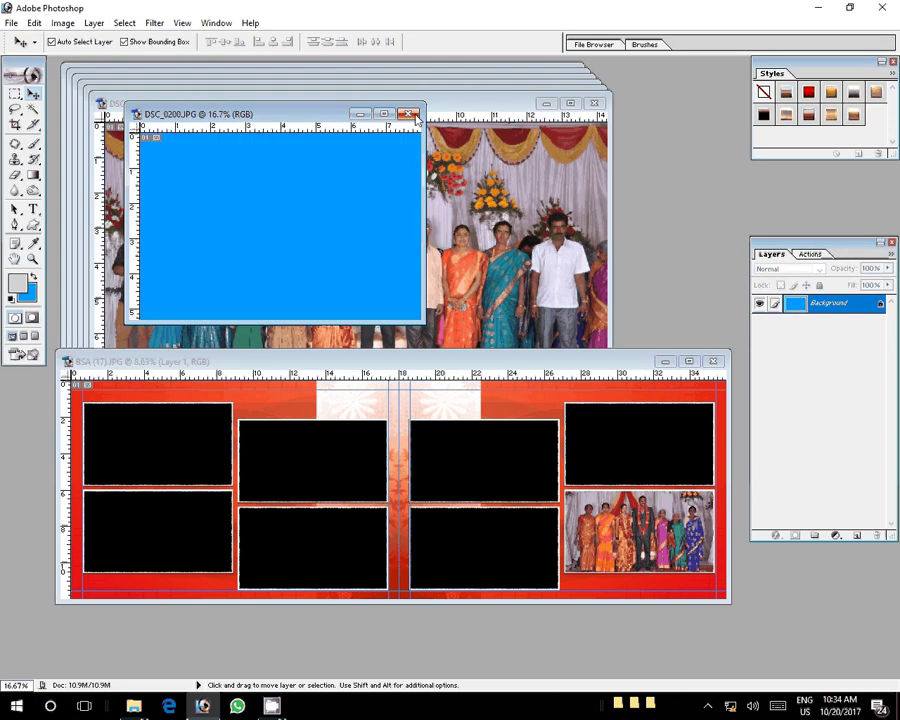
{"action": "left_click", "coordinate": [412, 116]}
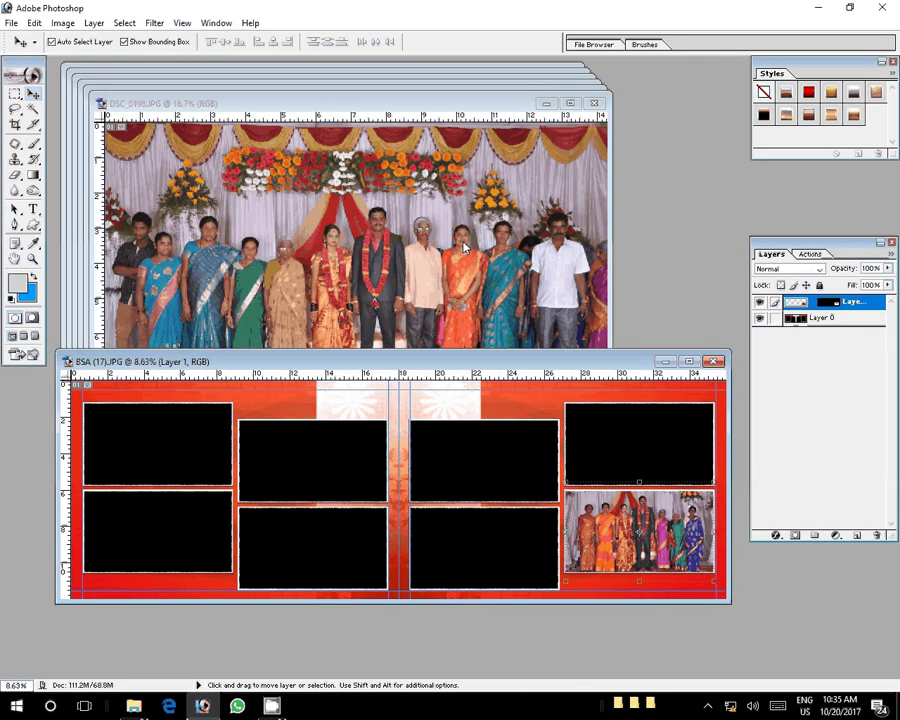
From Layer 0, paste the DSC_0200 group photo into the top-right frame and commit its transform.
{"action": "key", "text": "alt+bracketleft"}
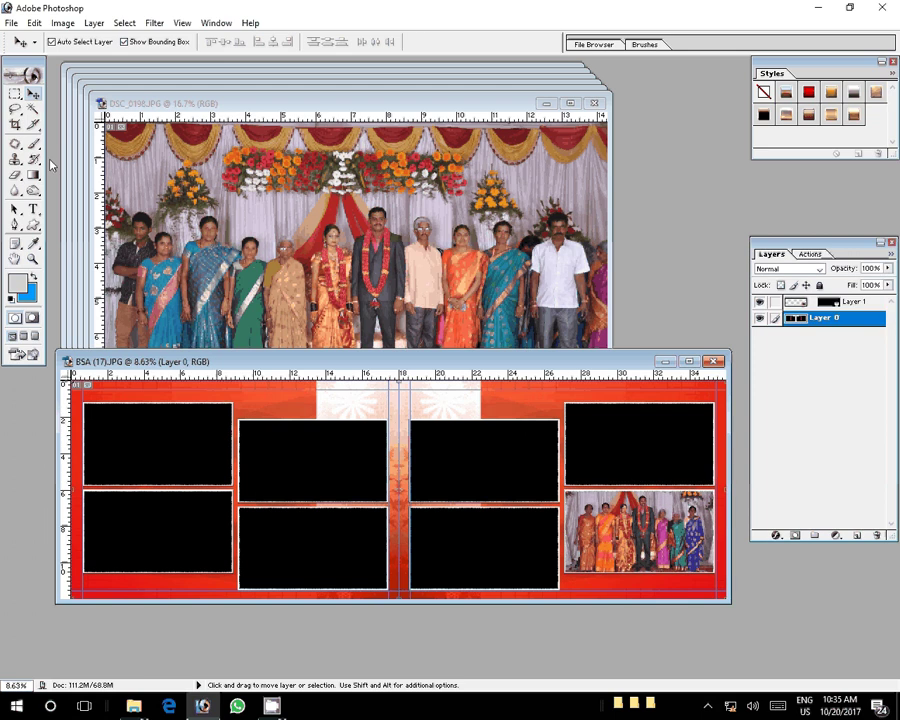
{"action": "left_click", "coordinate": [34, 109]}
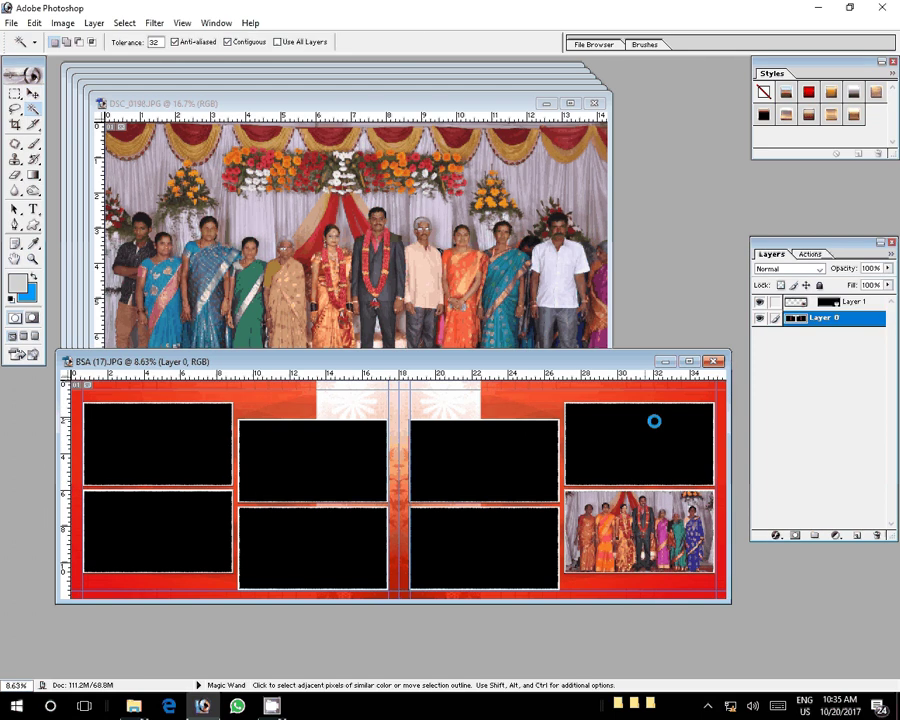
{"action": "left_click", "coordinate": [30, 23]}
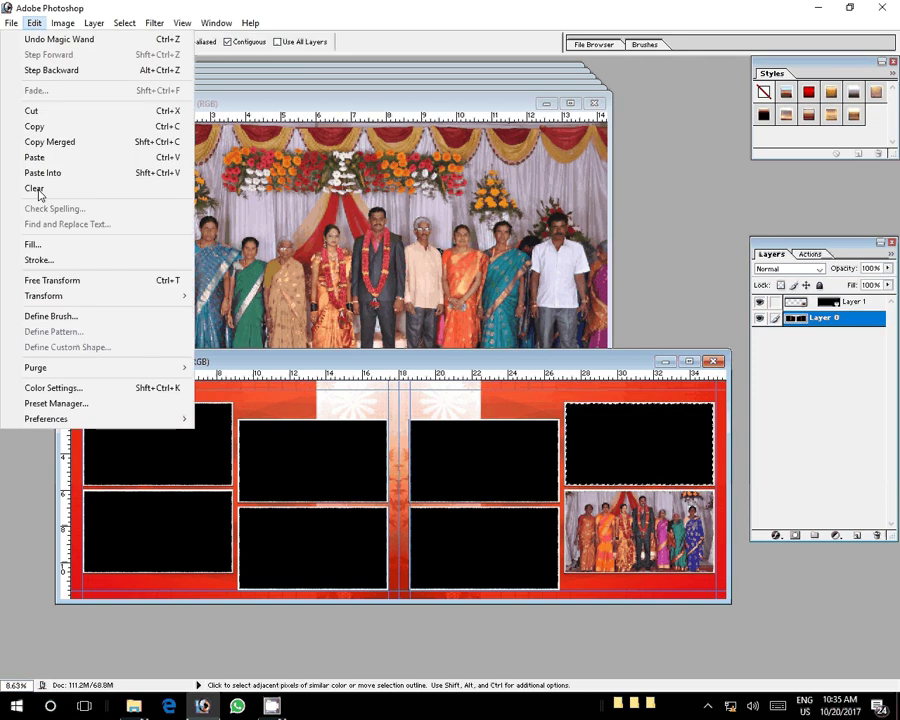
{"action": "left_click", "coordinate": [36, 172]}
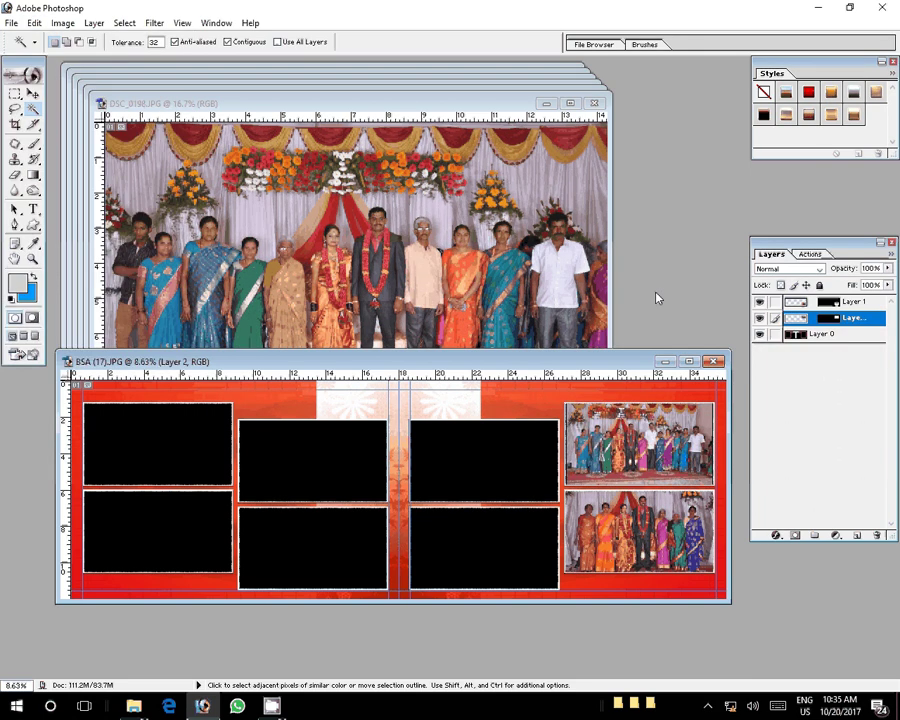
{"action": "key", "text": "v"}
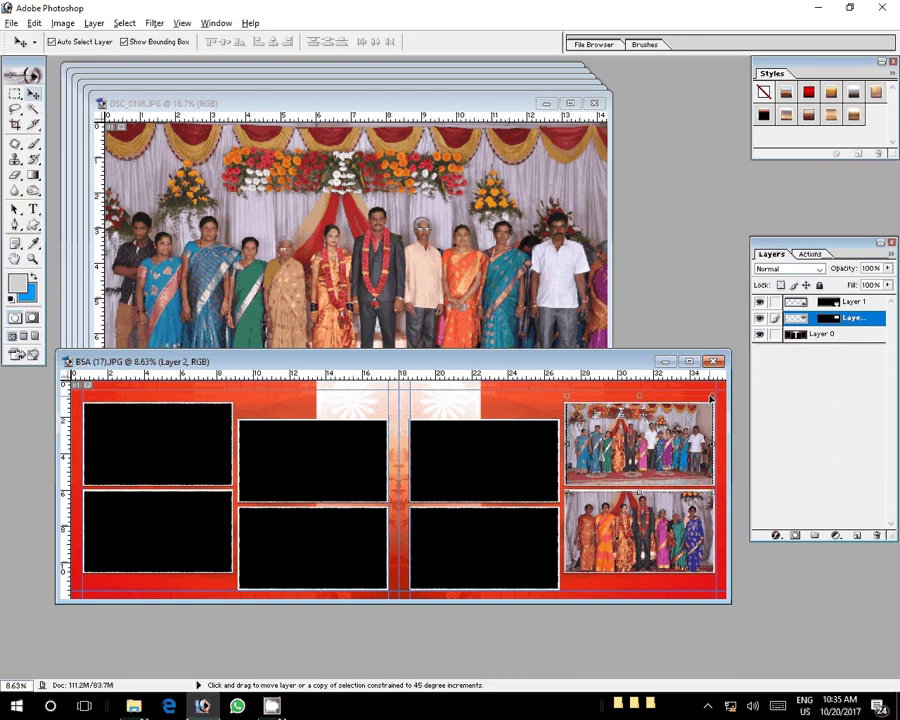
{"action": "key", "text": "ctrl+t"}
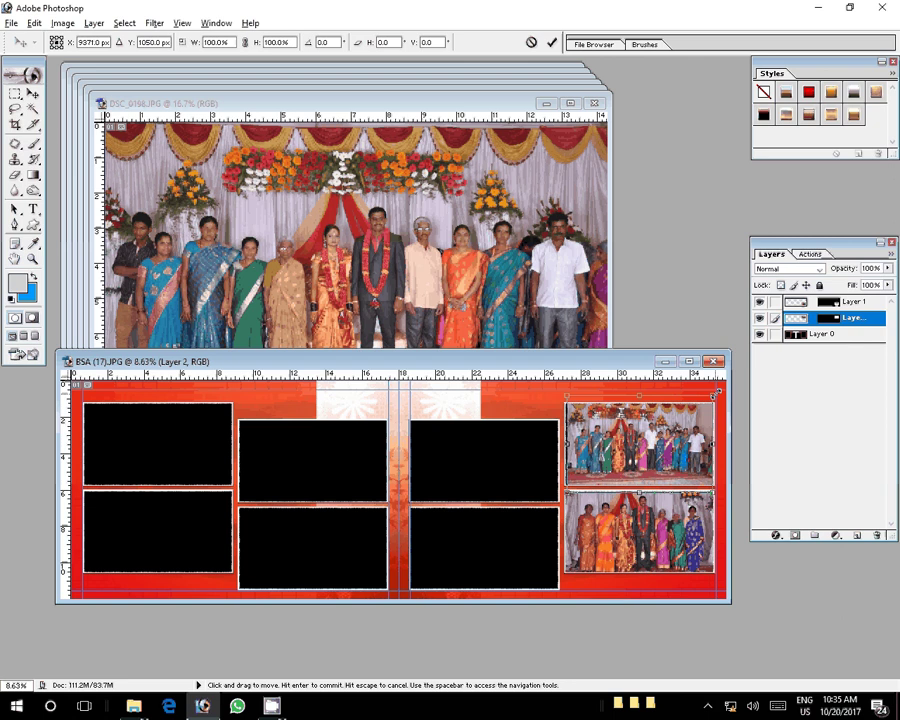
{"action": "key", "text": "Return"}
Resize DSC_0198 to 8 inches wide (8 × 5.313 in at 300 ppi).
{"action": "left_click", "coordinate": [409, 232]}
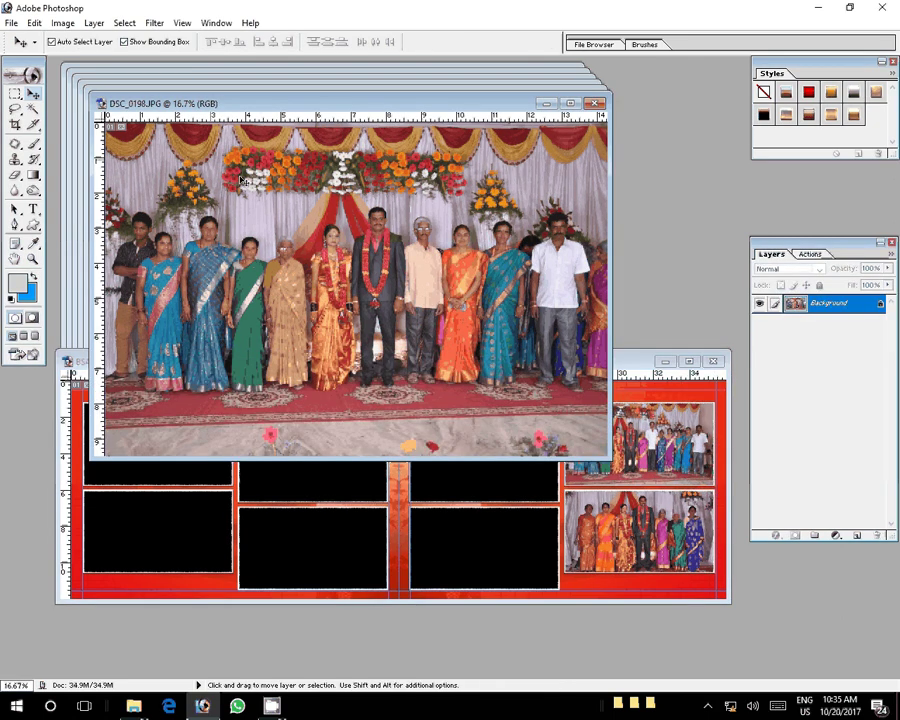
{"action": "key", "text": "ctrl+alt+i"}
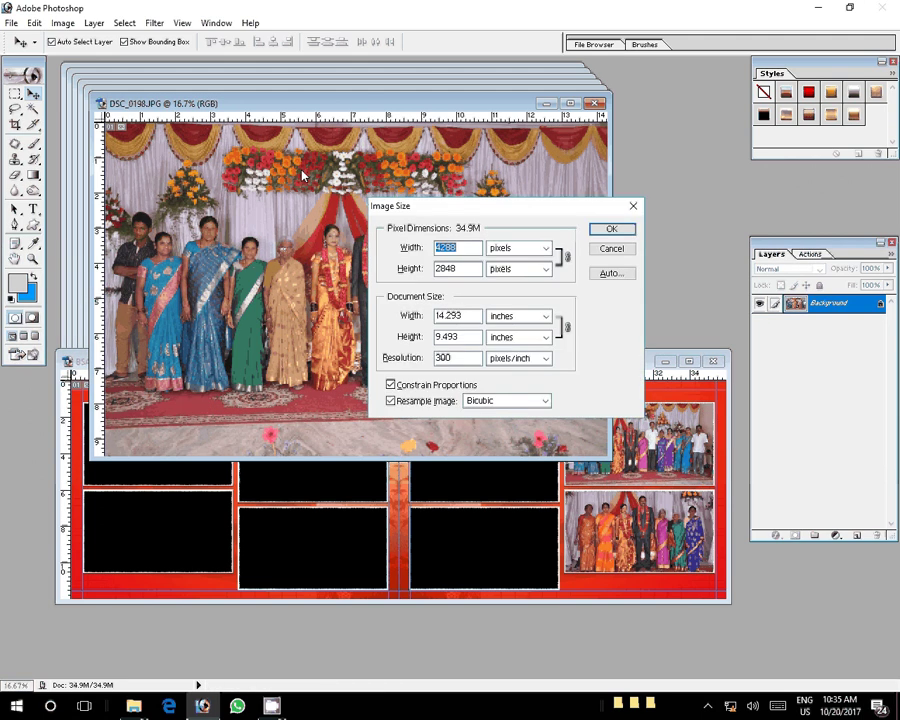
{"action": "double_click", "coordinate": [470, 316]}
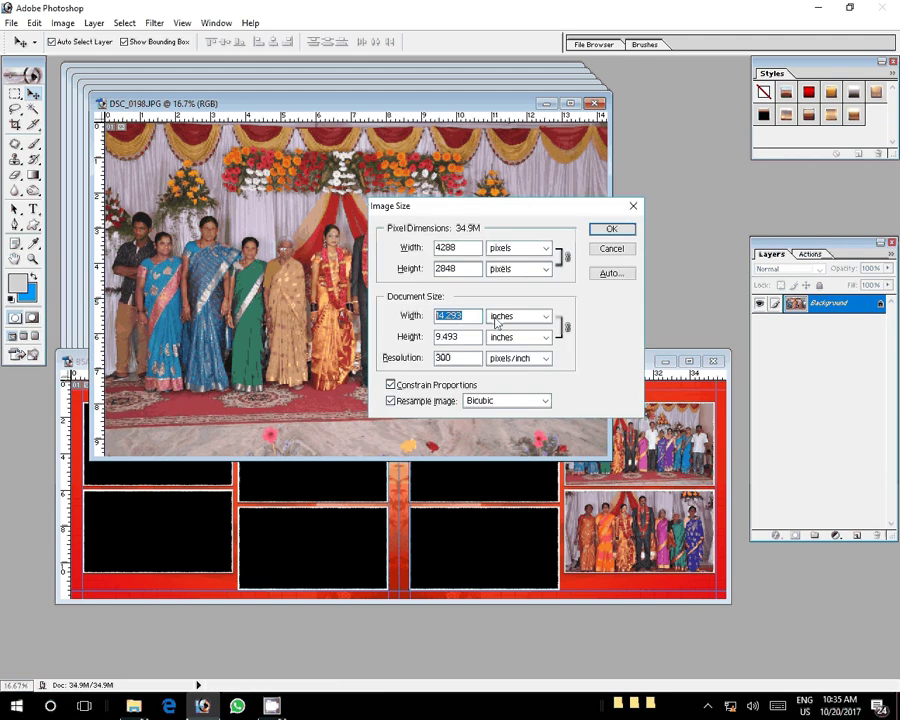
{"action": "type", "text": "8"}
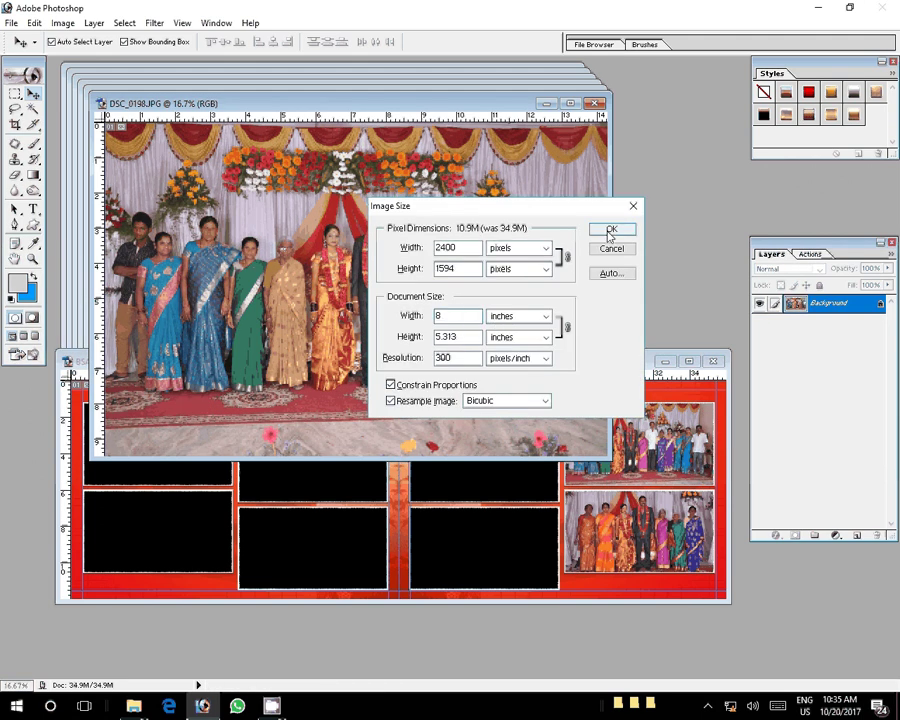
{"action": "left_click", "coordinate": [610, 232]}
Select all of DSC_0198, delete it to solid blue, and close the window.
{"action": "left_click", "coordinate": [124, 22]}
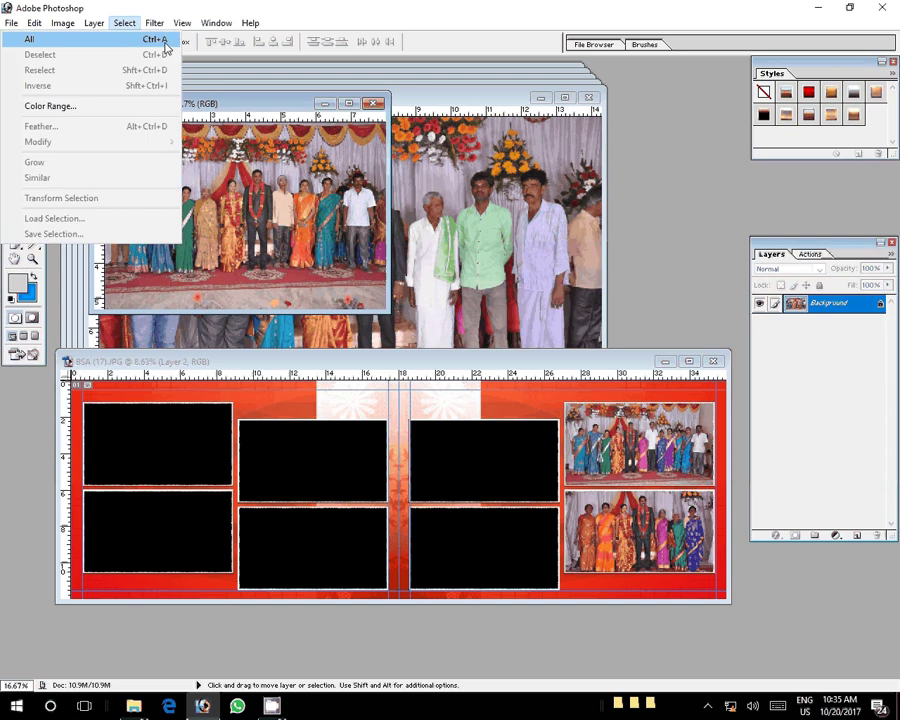
{"action": "left_click", "coordinate": [165, 42]}
{"action": "key", "text": "Delete"}
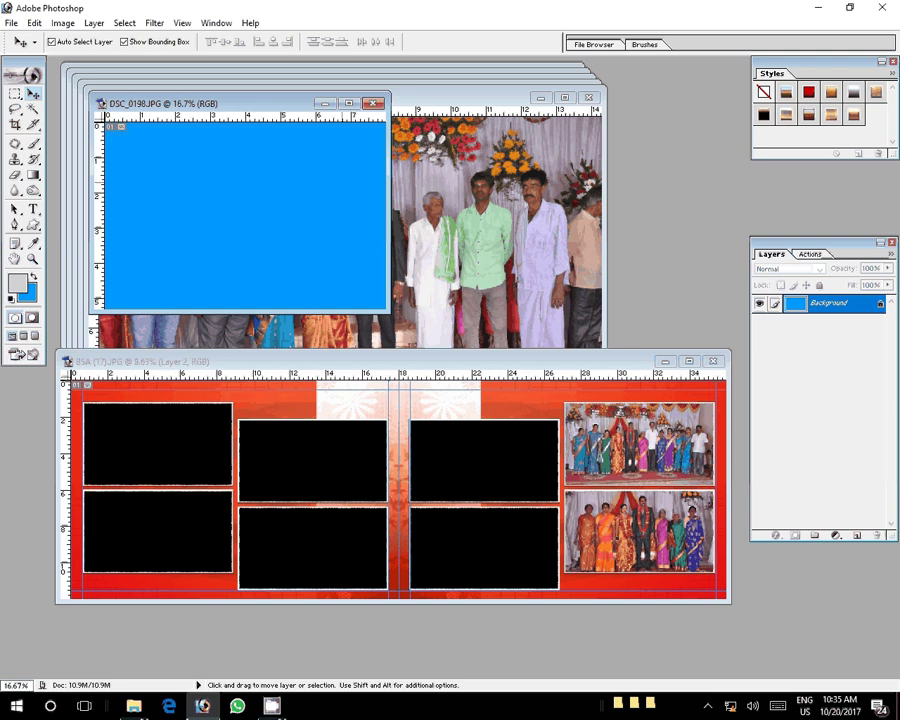
{"action": "left_click", "coordinate": [372, 103]}
Discard DSC_0198 changes and paste its photo into the lower frame right of centre.
{"action": "left_click", "coordinate": [451, 267]}
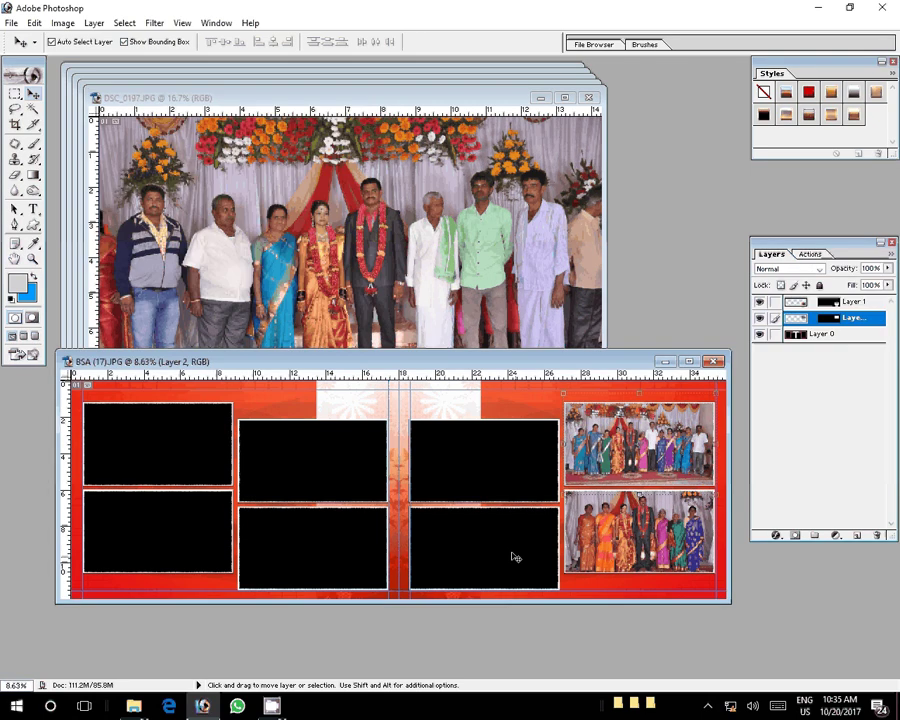
{"action": "left_click", "coordinate": [501, 556]}
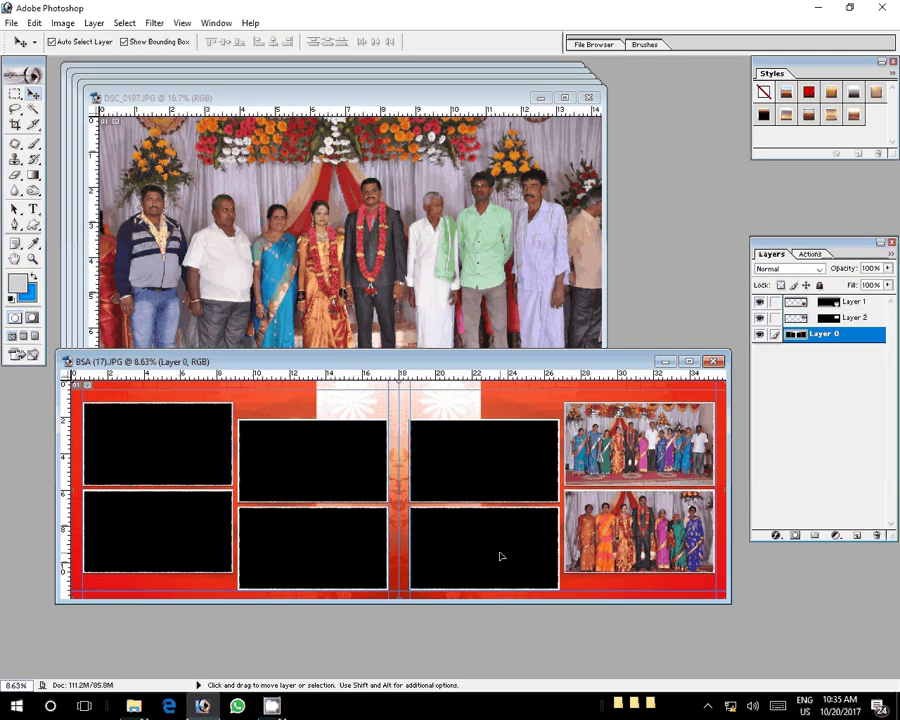
{"action": "left_click", "coordinate": [33, 109]}
{"action": "left_click", "coordinate": [485, 538]}
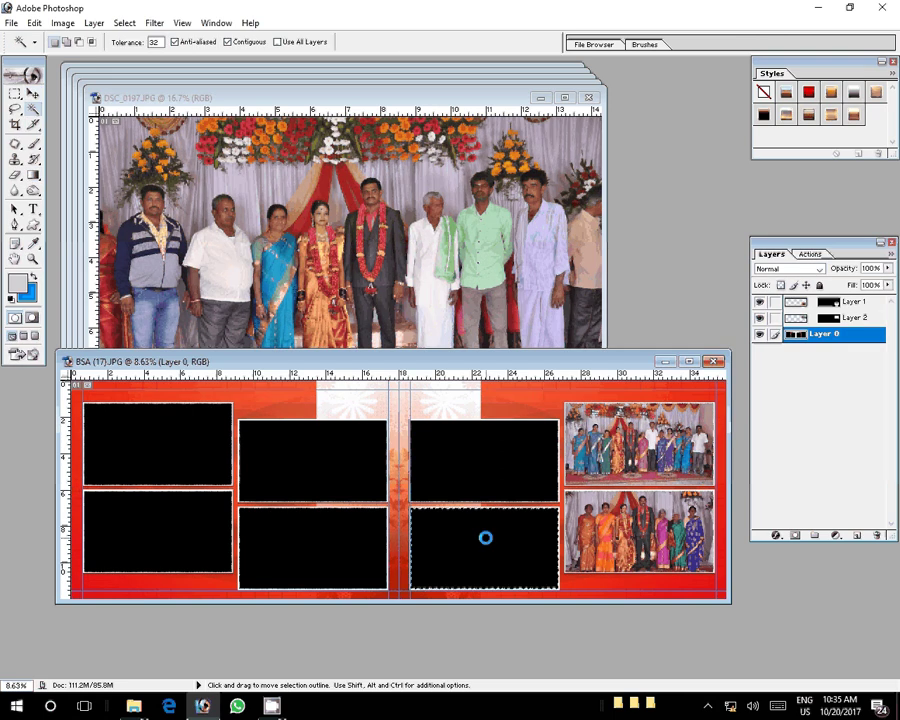
{"action": "left_click", "coordinate": [36, 22]}
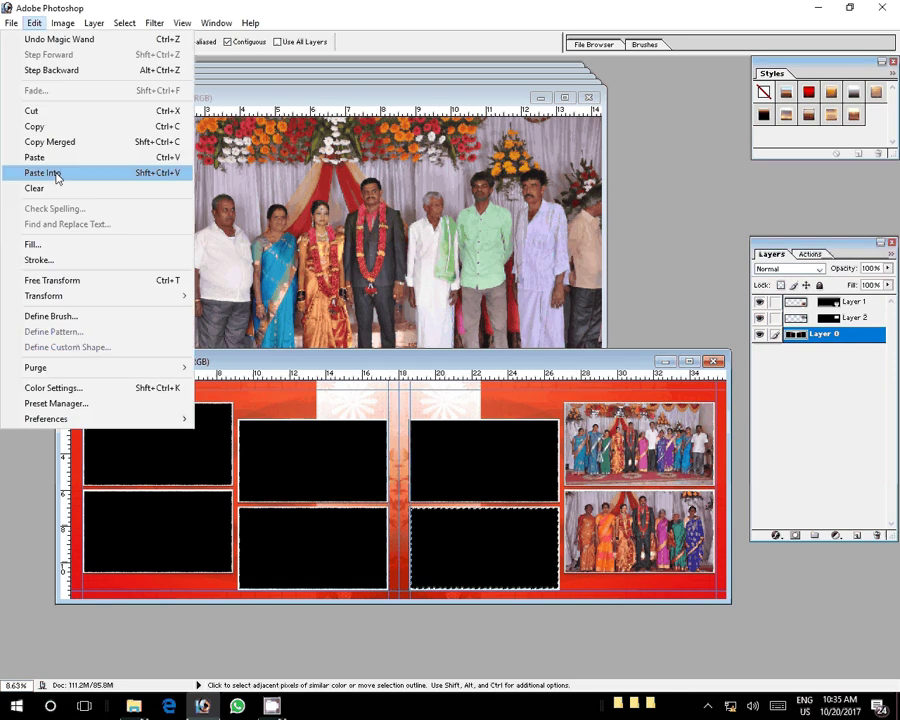
{"action": "left_click", "coordinate": [174, 179]}
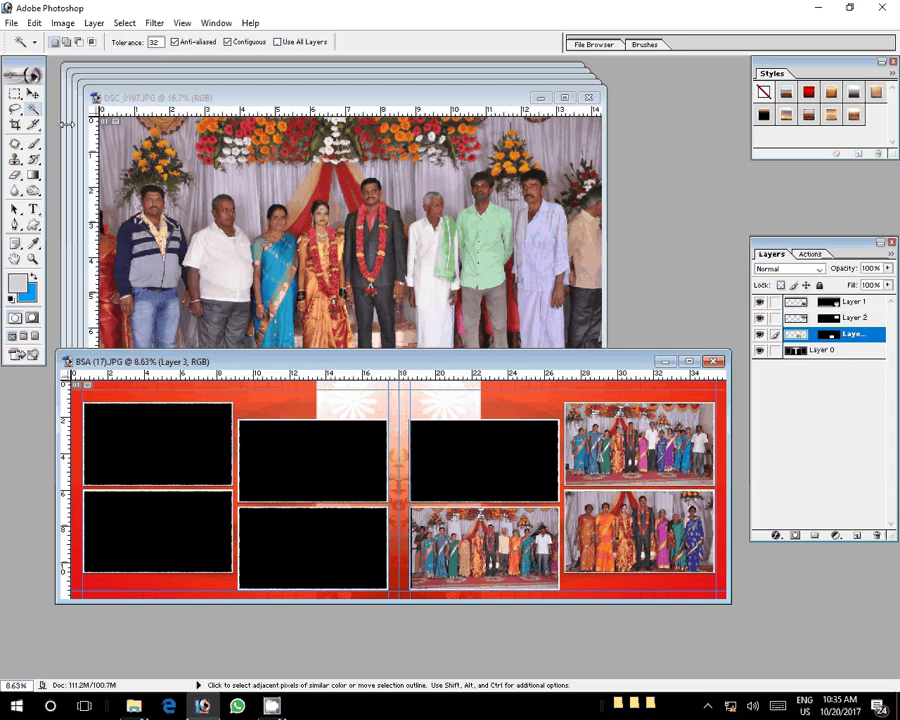
Enlarge the pasted photo to 106% so it covers the frame.
{"action": "key", "text": "v"}
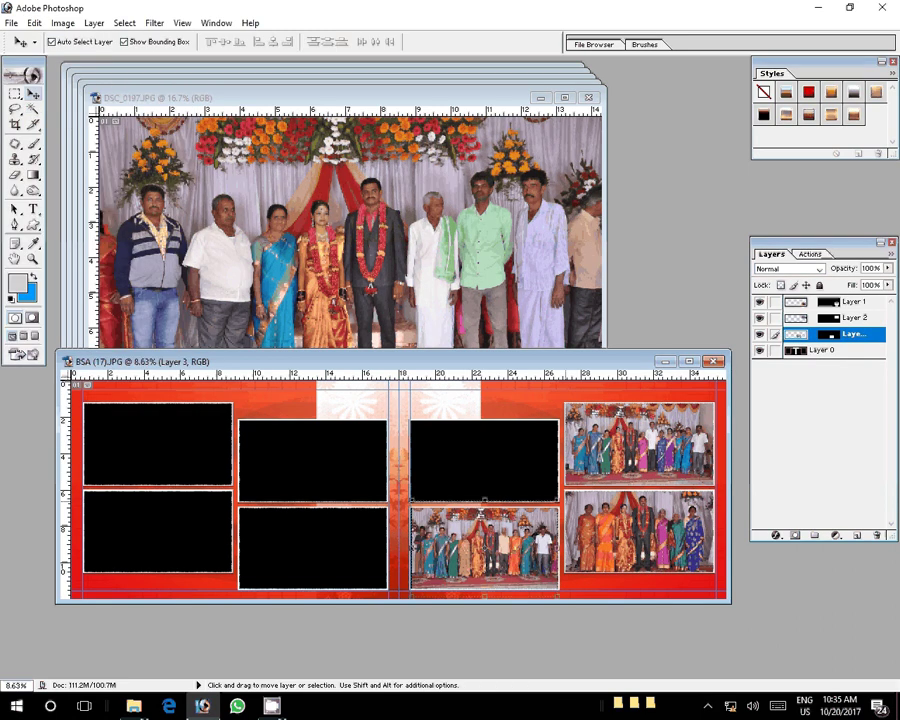
{"action": "left_click_drag", "start_coordinate": [558, 499], "coordinate": [565, 494]}
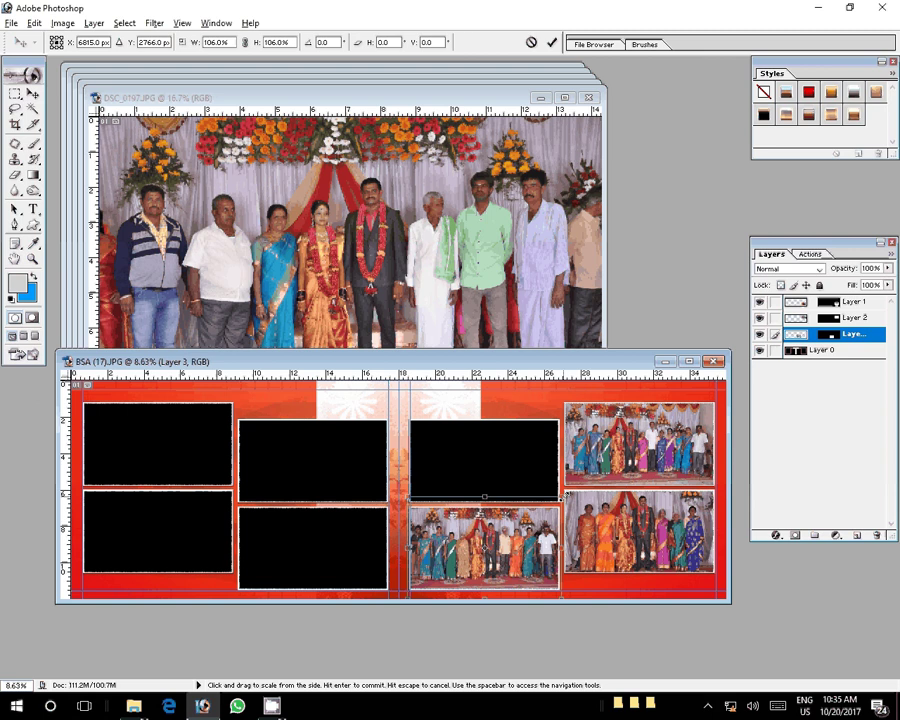
{"action": "key", "text": "Return"}
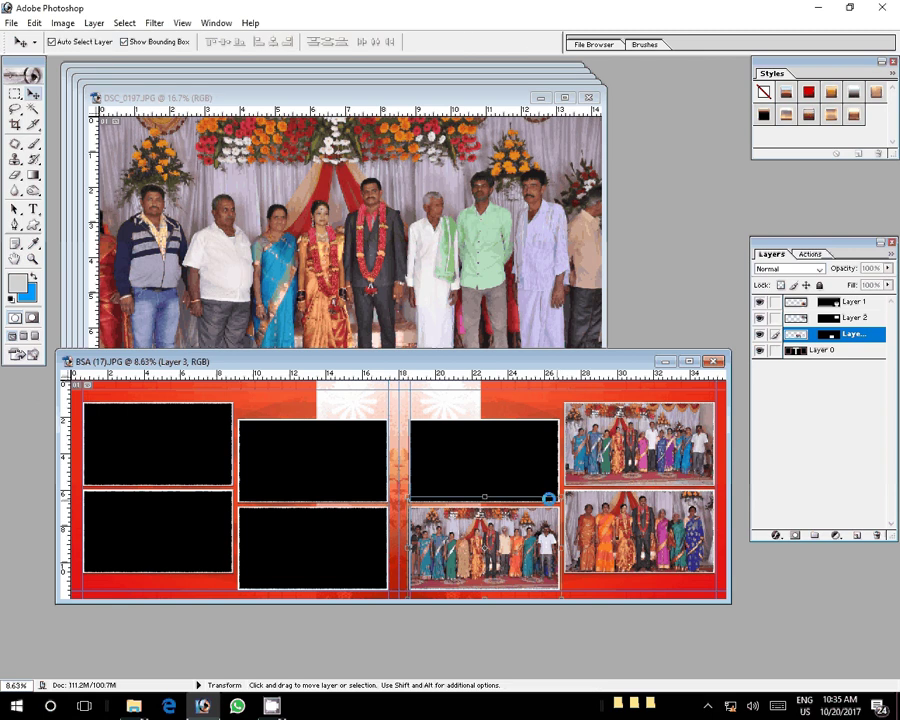
{"action": "left_click", "coordinate": [388, 213]}
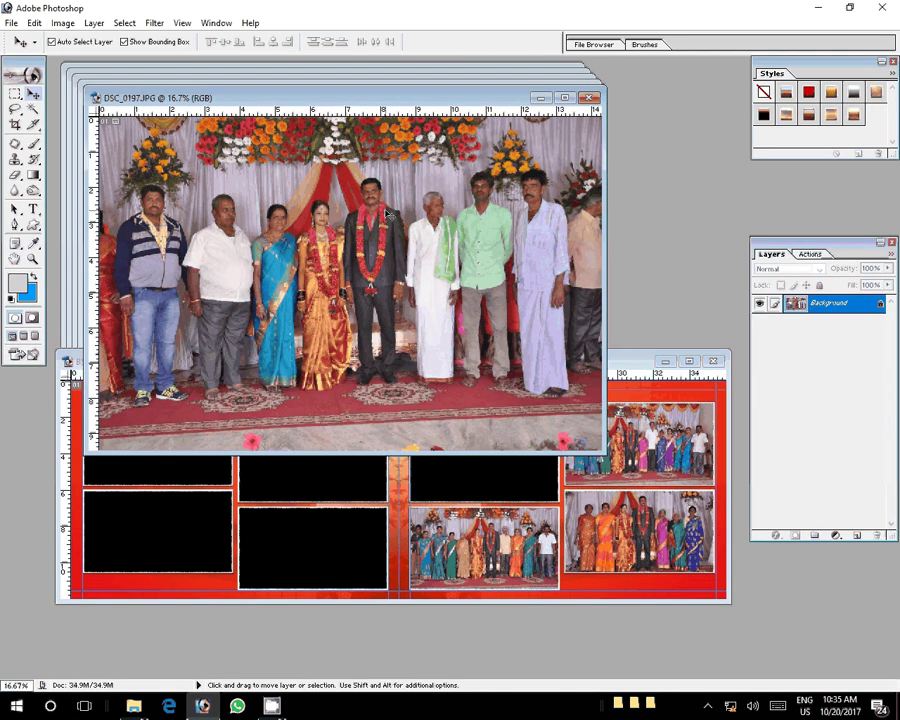
Resize DSC_0197 to 8 inches wide, cut it whole, and close it unsaved.
{"action": "key", "text": "ctrl+alt+i"}
{"action": "type", "text": "8"}
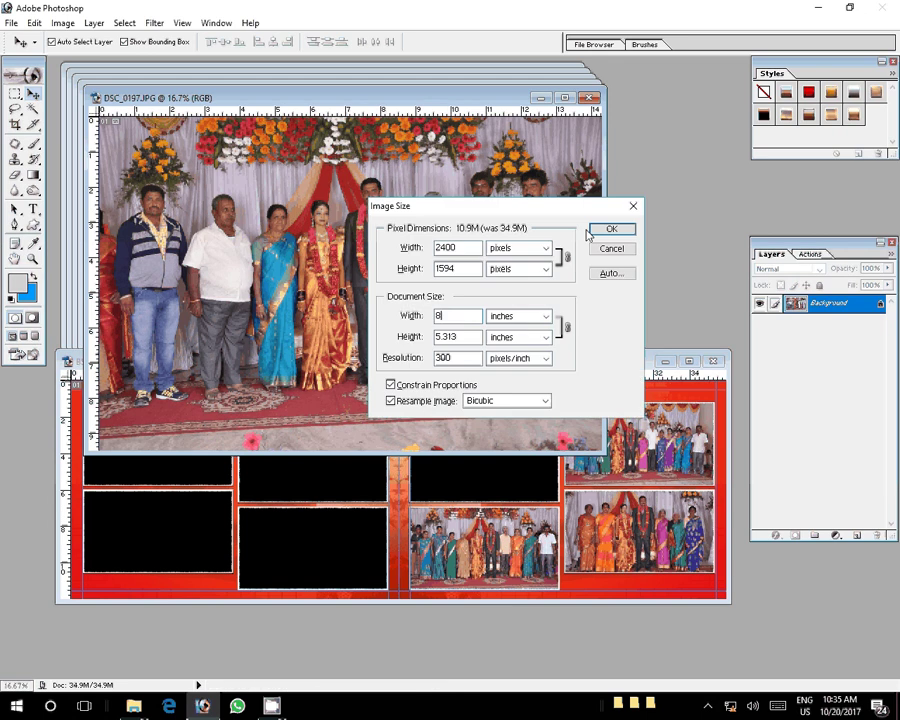
{"action": "left_click", "coordinate": [591, 231]}
{"action": "key", "text": "ctrl+a"}
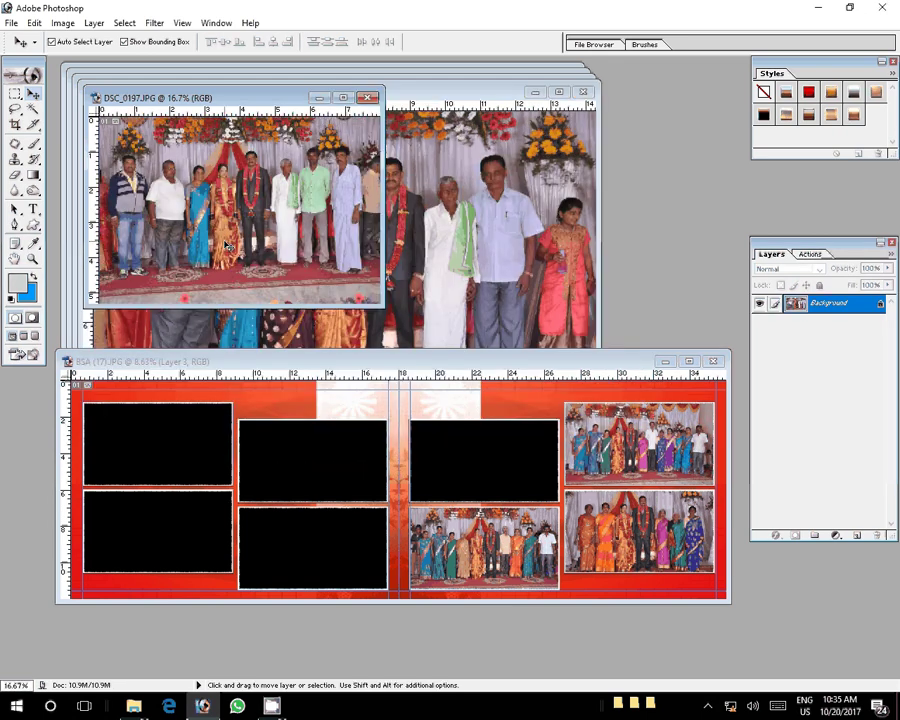
{"action": "key", "text": "ctrl+x"}
{"action": "key", "text": "ctrl+w"}
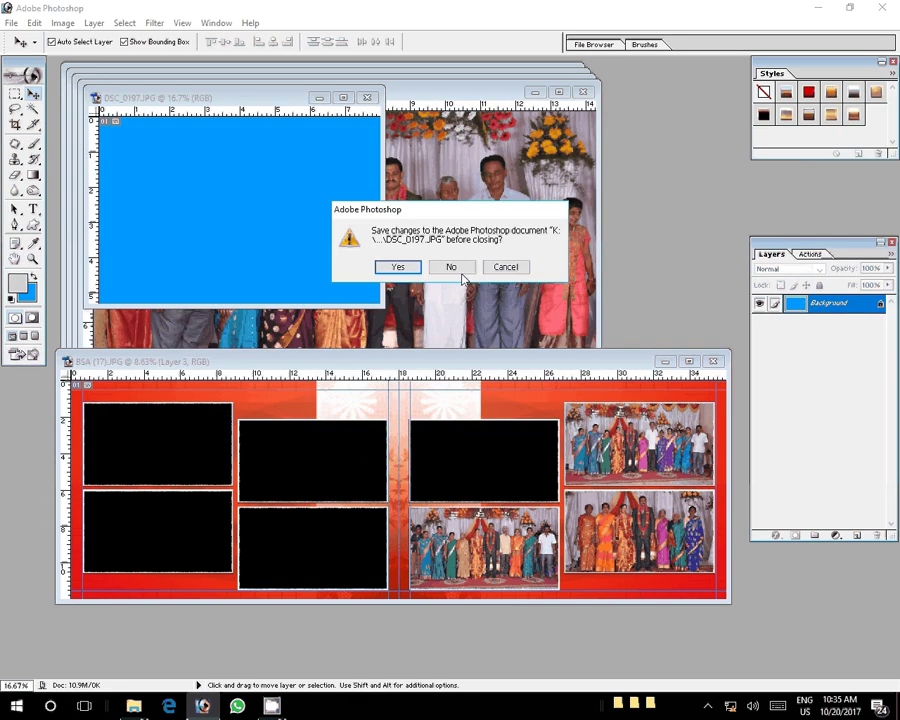
{"action": "left_click", "coordinate": [455, 268]}
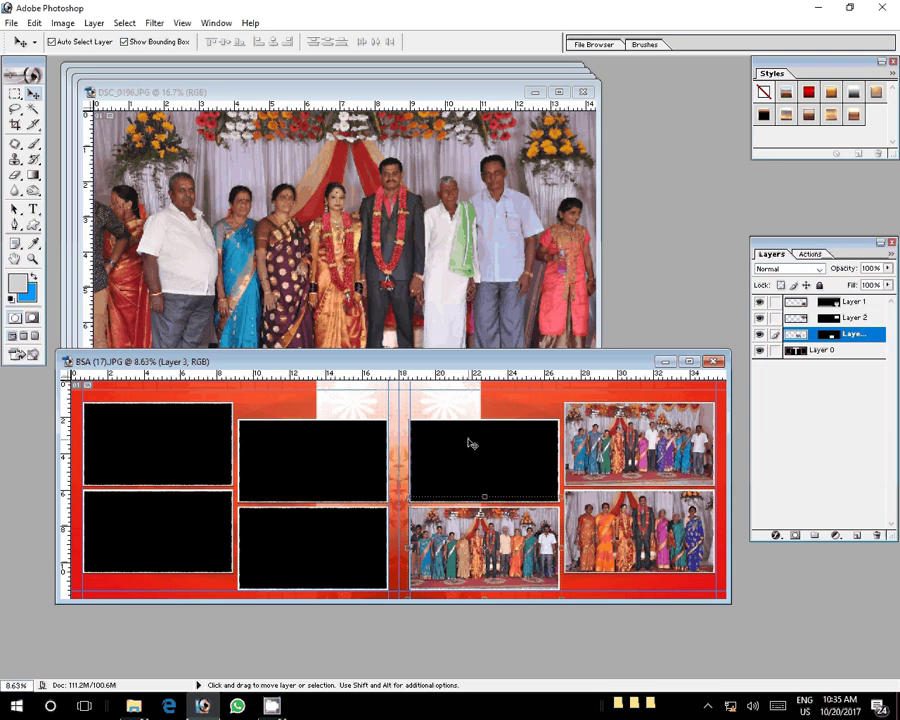
Paste the DSC_0197 photo into the upper frame right of centre, scaled to 106.2%.
{"action": "key", "text": "w"}
{"action": "left_click", "coordinate": [475, 444]}
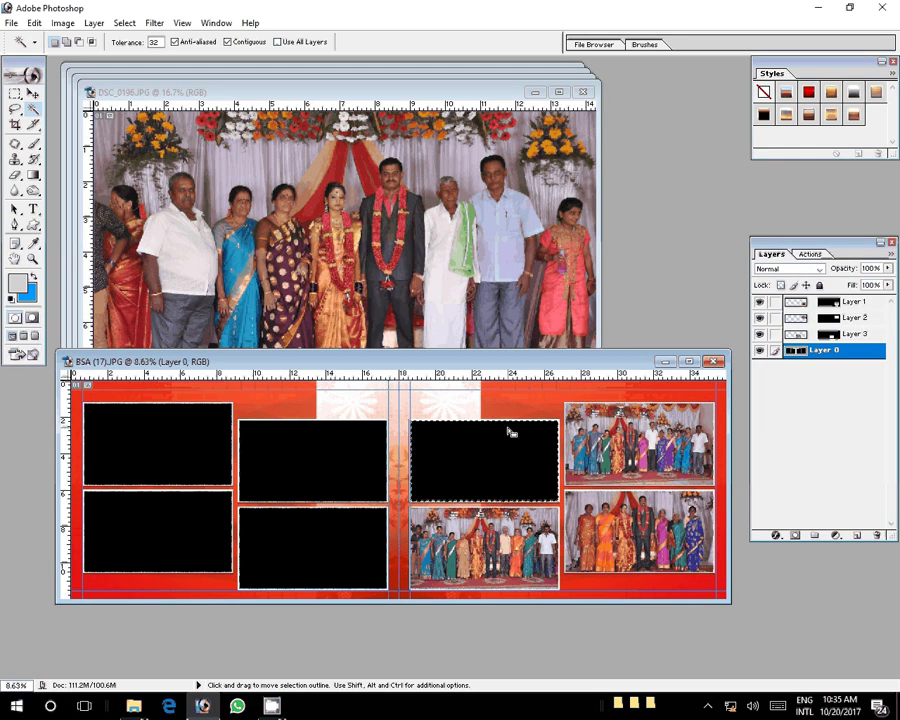
{"action": "key", "text": "ctrl+shift"}
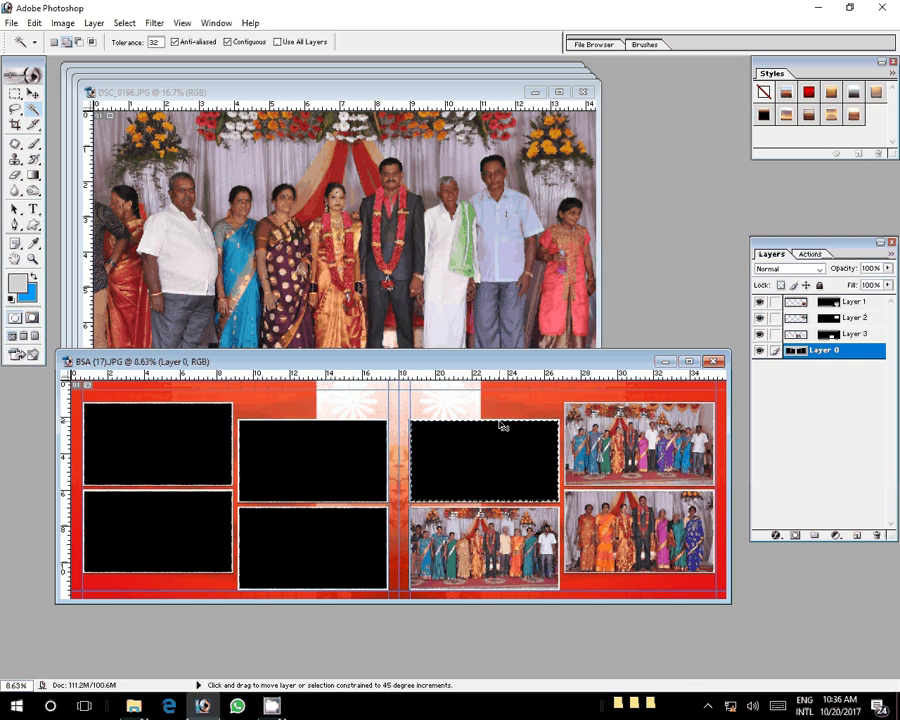
{"action": "key", "text": "ctrl+shift+v"}
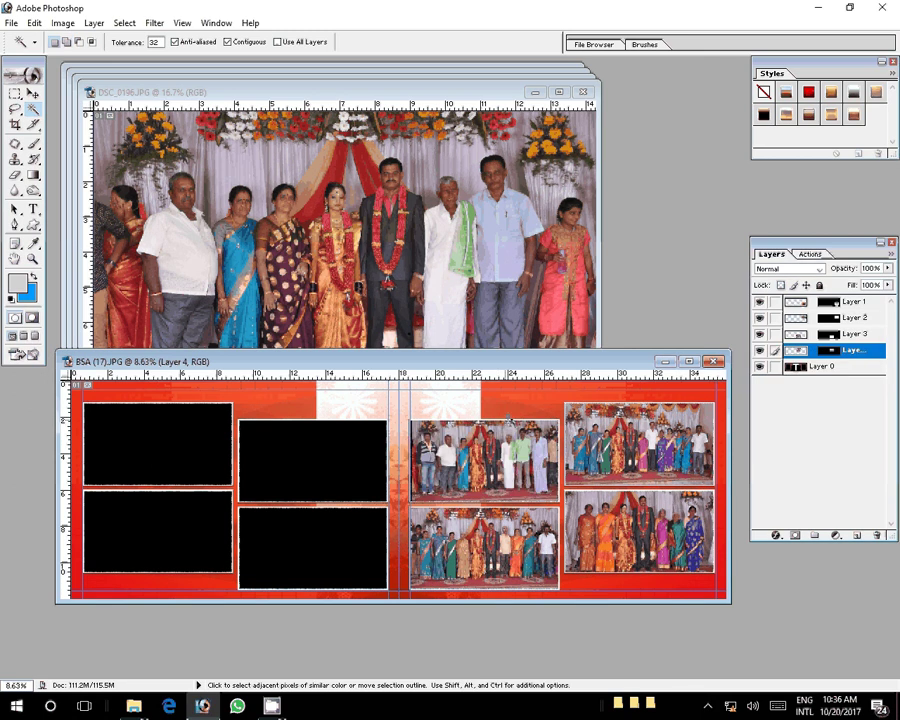
{"action": "key", "text": "ctrl+t"}
{"action": "left_click_drag", "start_coordinate": [566, 405], "coordinate": [568, 403]}
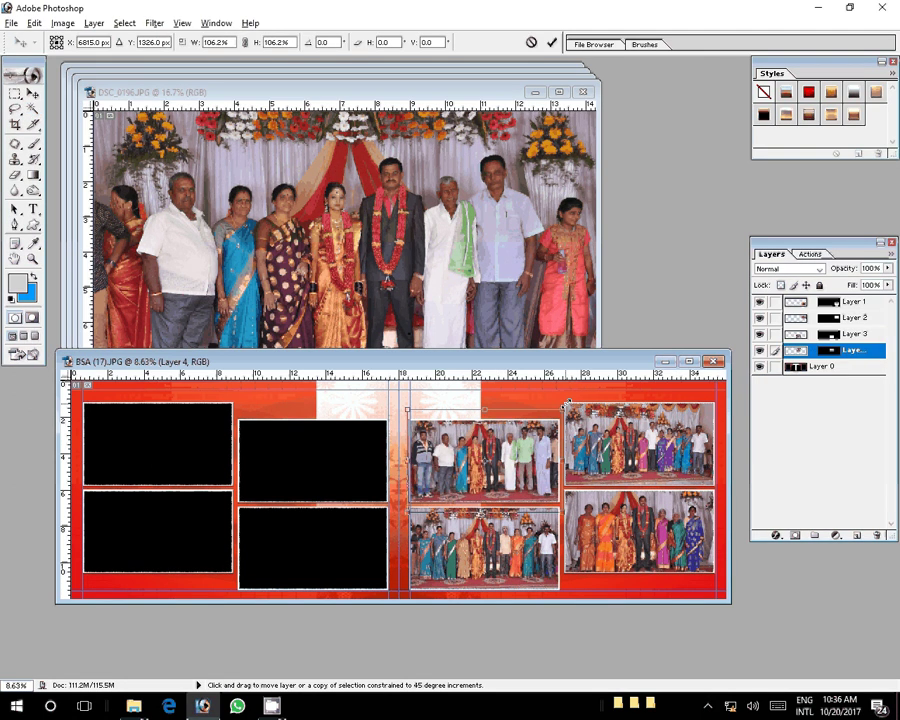
{"action": "key", "text": "Return"}
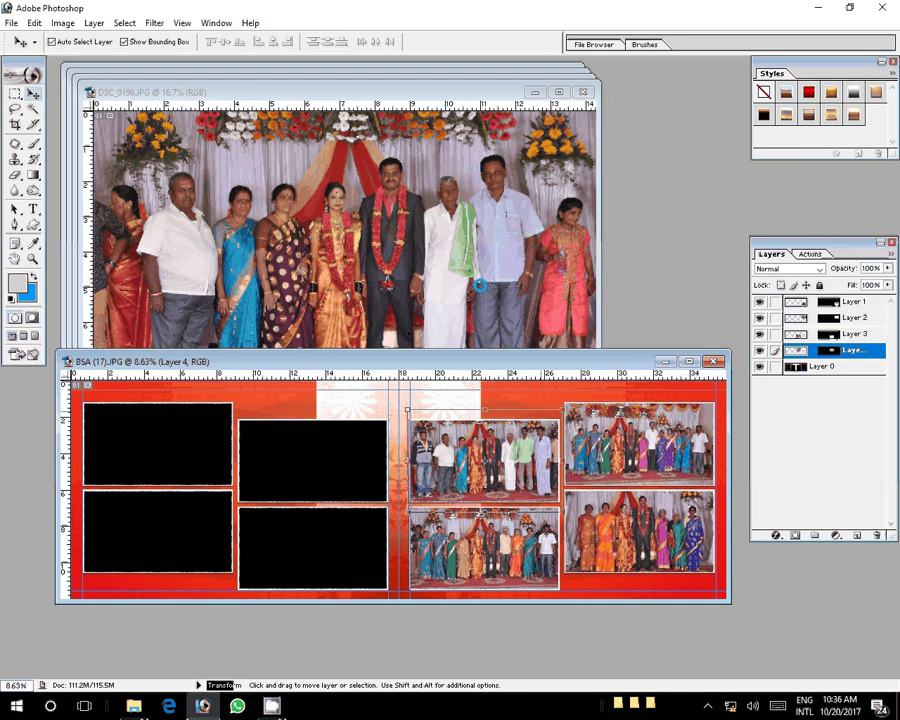
Resize DSC_0196 to 8 inches wide, cut it whole, and close it unsaved.
{"action": "left_click", "coordinate": [480, 285]}
{"action": "key", "text": "ctrl+alt+i"}
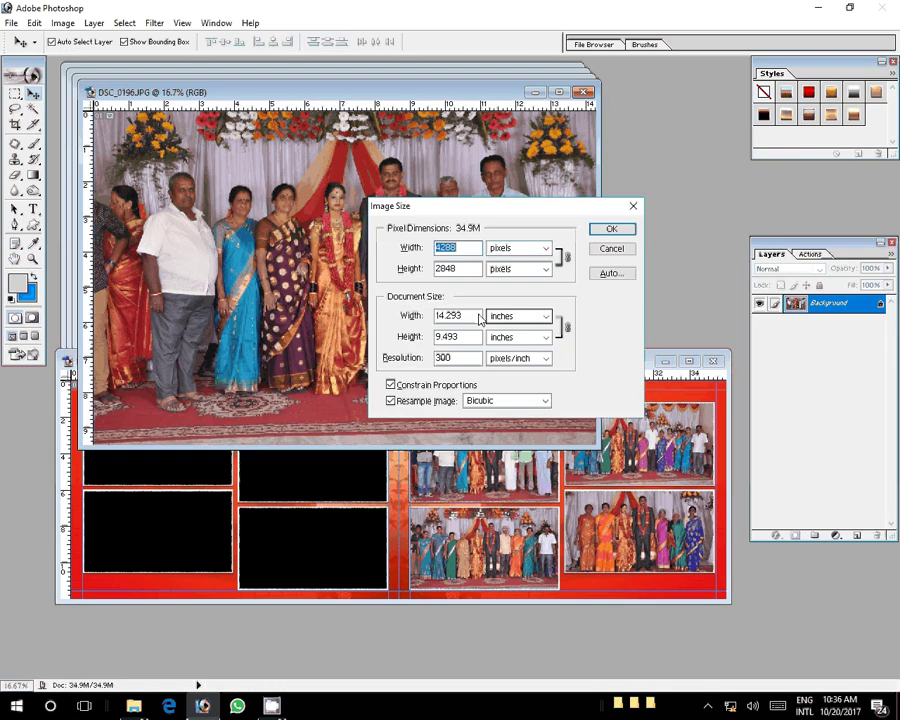
{"action": "double_click", "coordinate": [478, 316]}
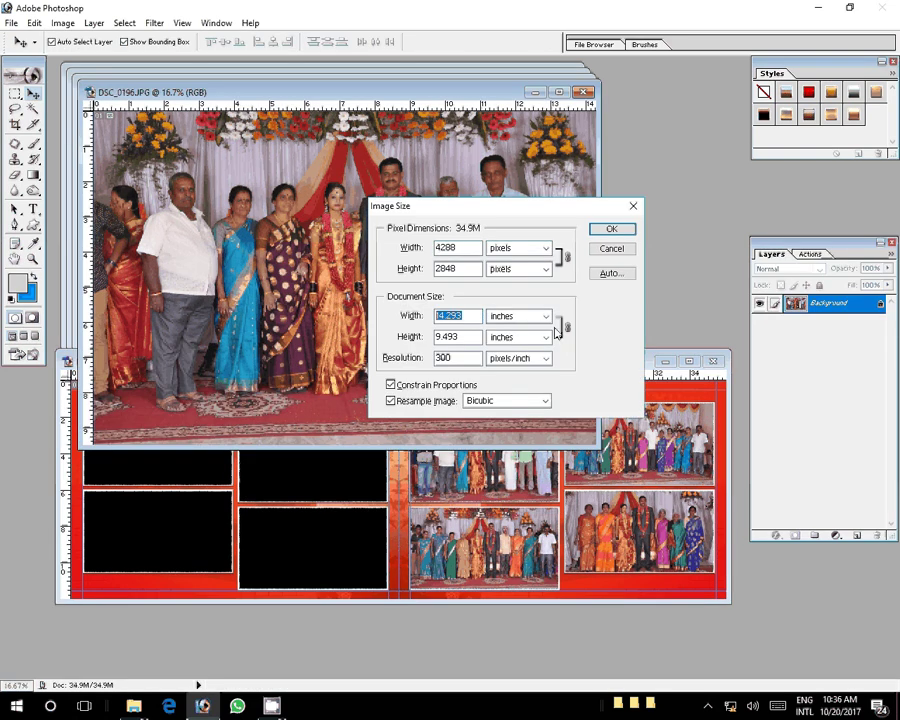
{"action": "type", "text": "8"}
{"action": "key", "text": "Return"}
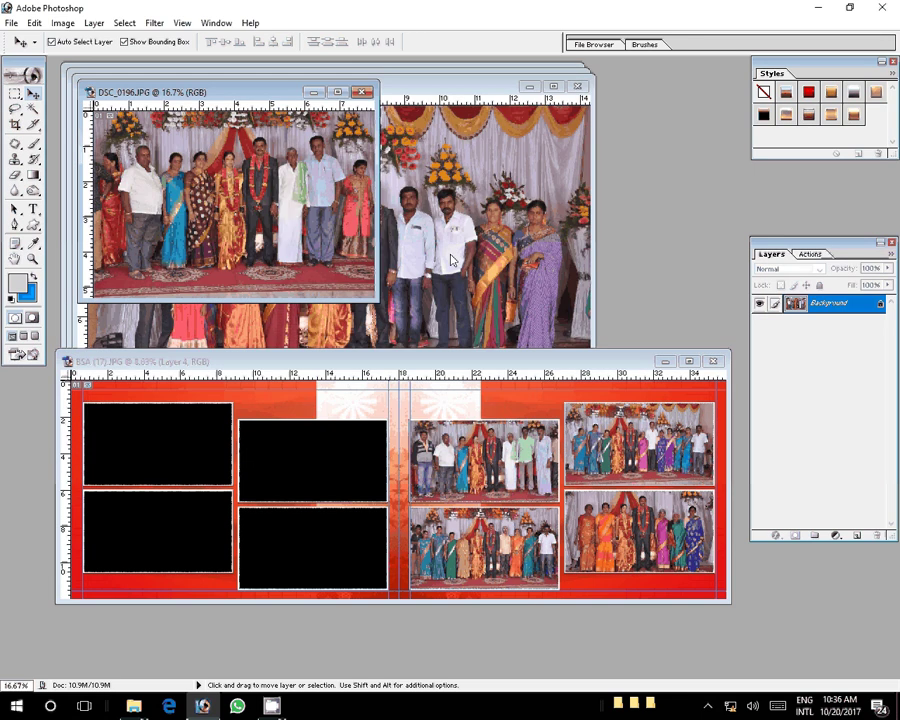
{"action": "key", "text": "ctrl+a"}
{"action": "key", "text": "ctrl+x"}
{"action": "key", "text": "ctrl+w"}
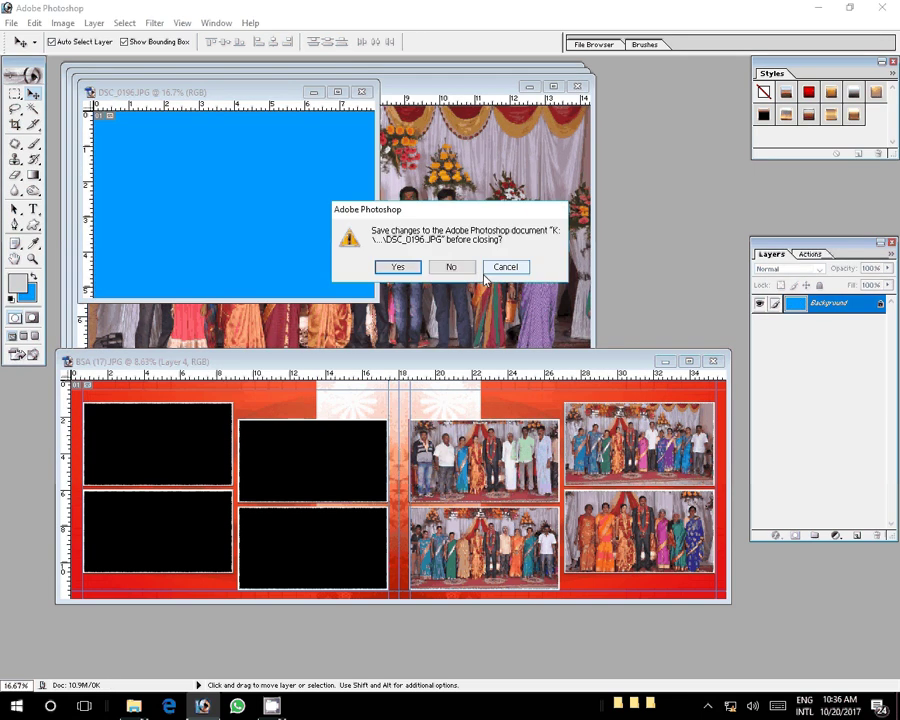
{"action": "left_click", "coordinate": [451, 266]}
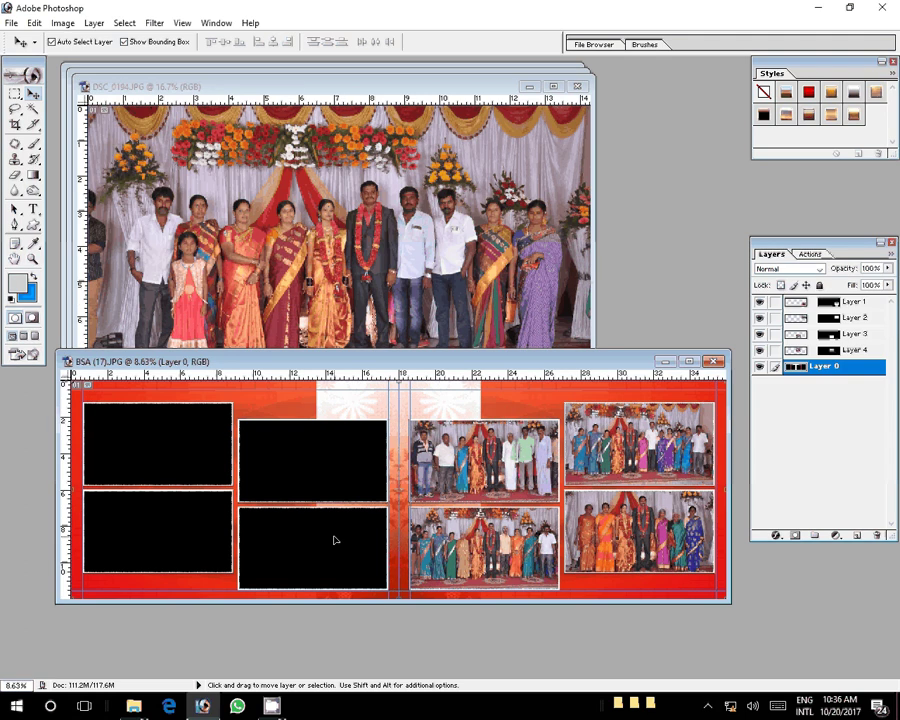
Paste the DSC_0196 photo into the left page's lower middle frame, slightly enlarged to cover it.
{"action": "key", "text": "w"}
{"action": "left_click", "coordinate": [335, 540]}
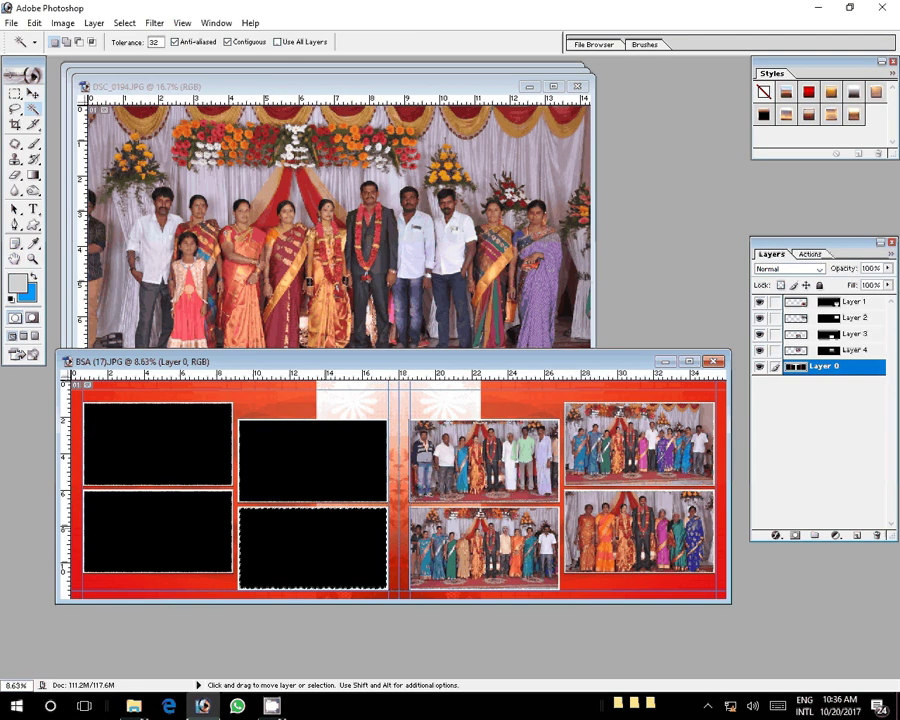
{"action": "key", "text": "shift"}
{"action": "key", "text": "ctrl+shift+v"}
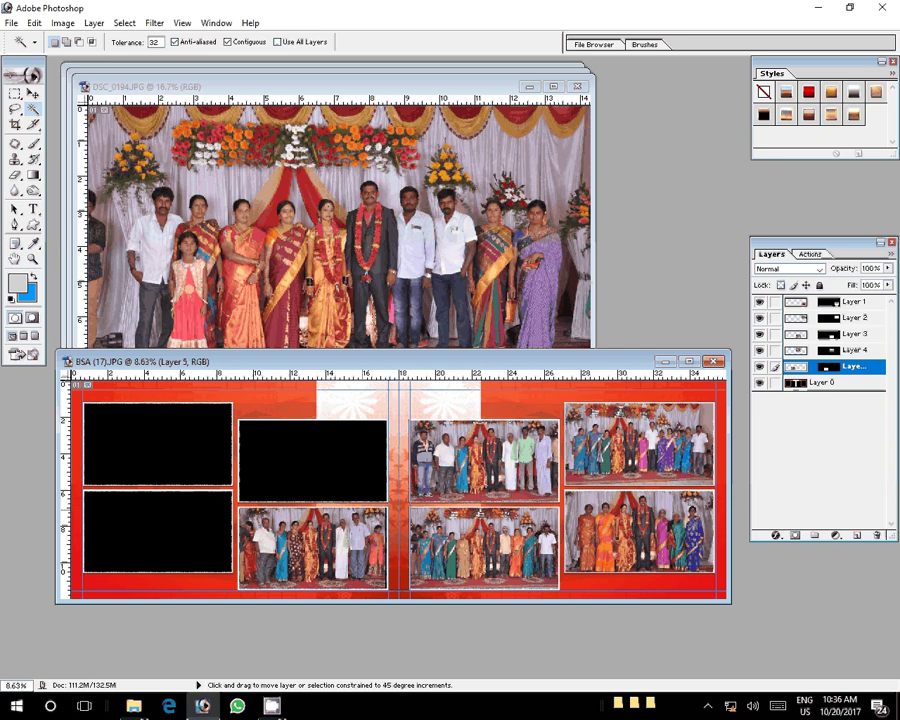
{"action": "key", "text": "v"}
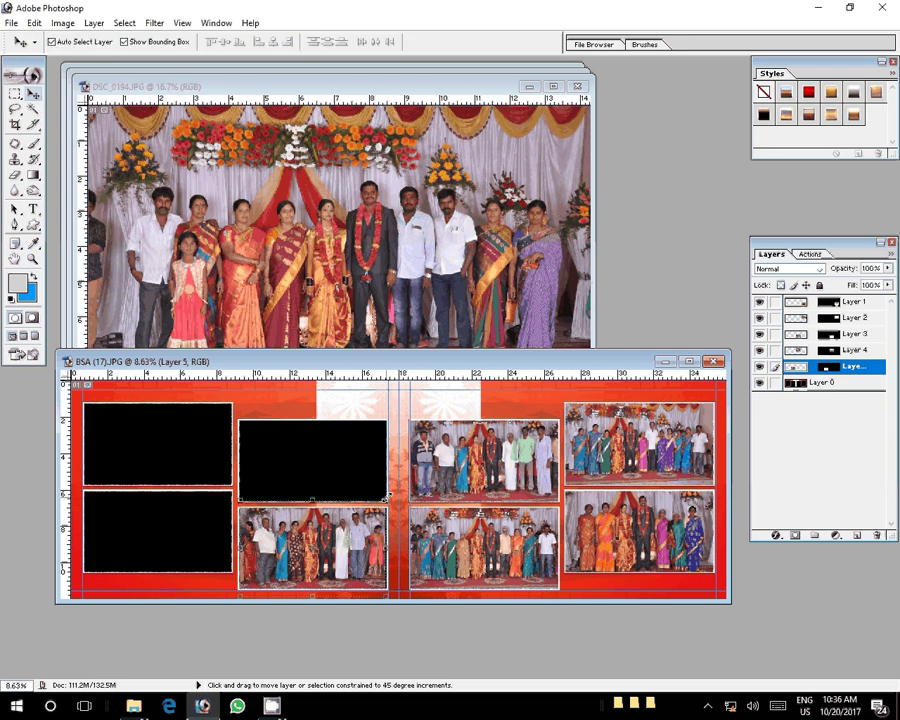
{"action": "left_click_drag", "start_coordinate": [386, 497], "coordinate": [391, 492]}
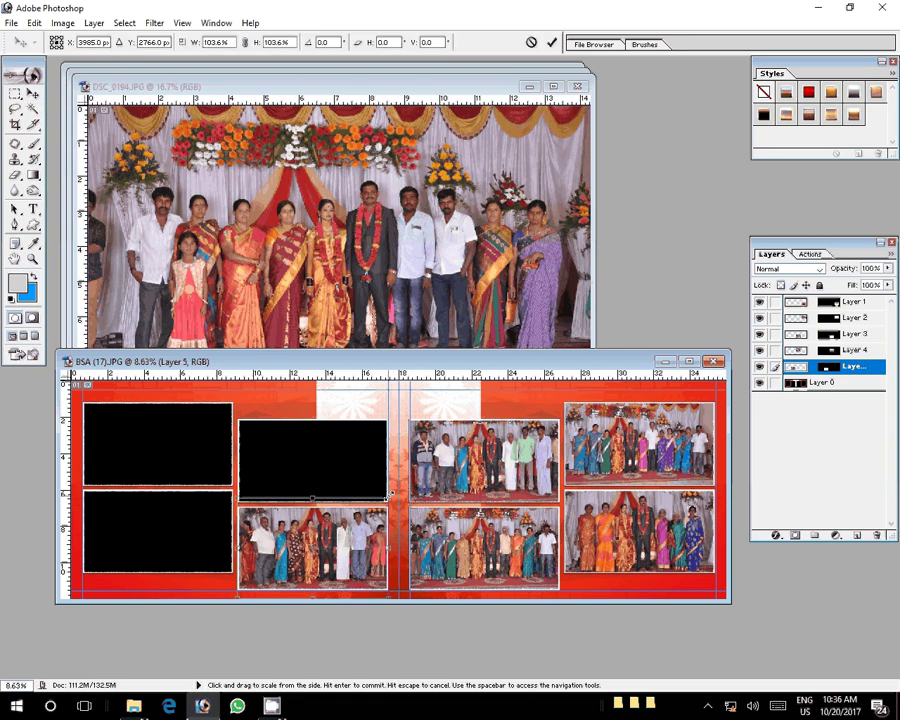
{"action": "key", "text": "Return"}
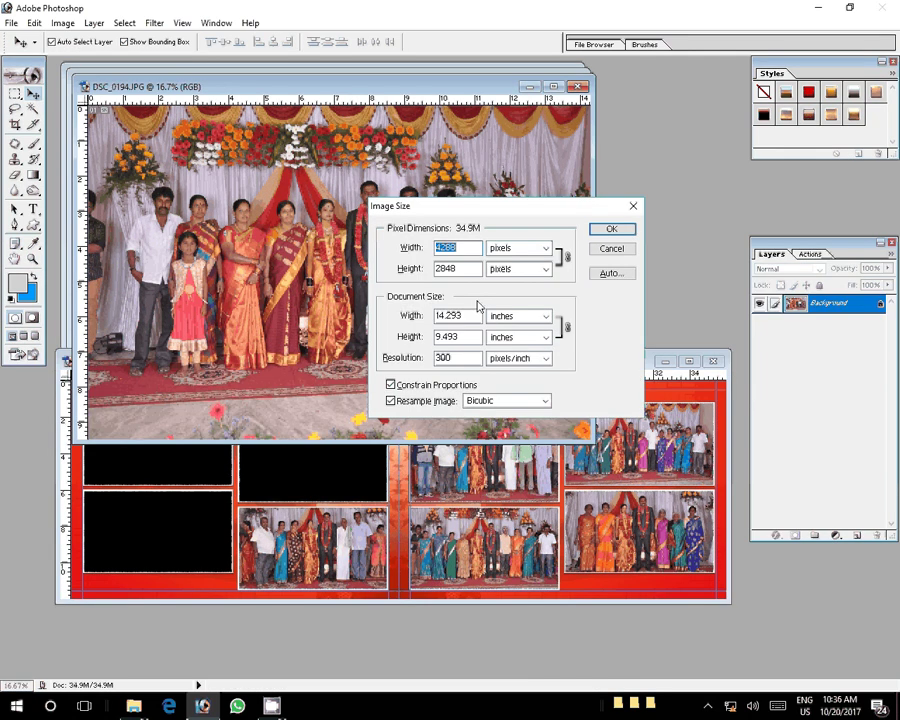
Resize DSC_0194 to 8 inches wide.
{"action": "double_click", "coordinate": [465, 315]}
{"action": "type", "text": "8"}
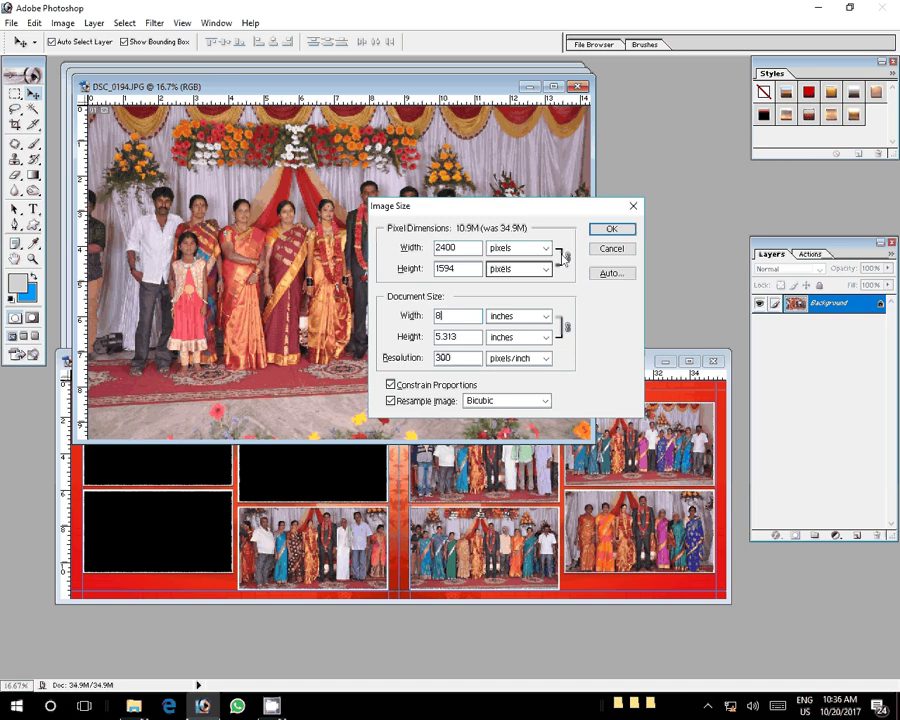
{"action": "key", "text": "Return"}
Cut the whole DSC_0194 photo and close it without saving.
{"action": "key", "text": "ctrl+BackSpace"}
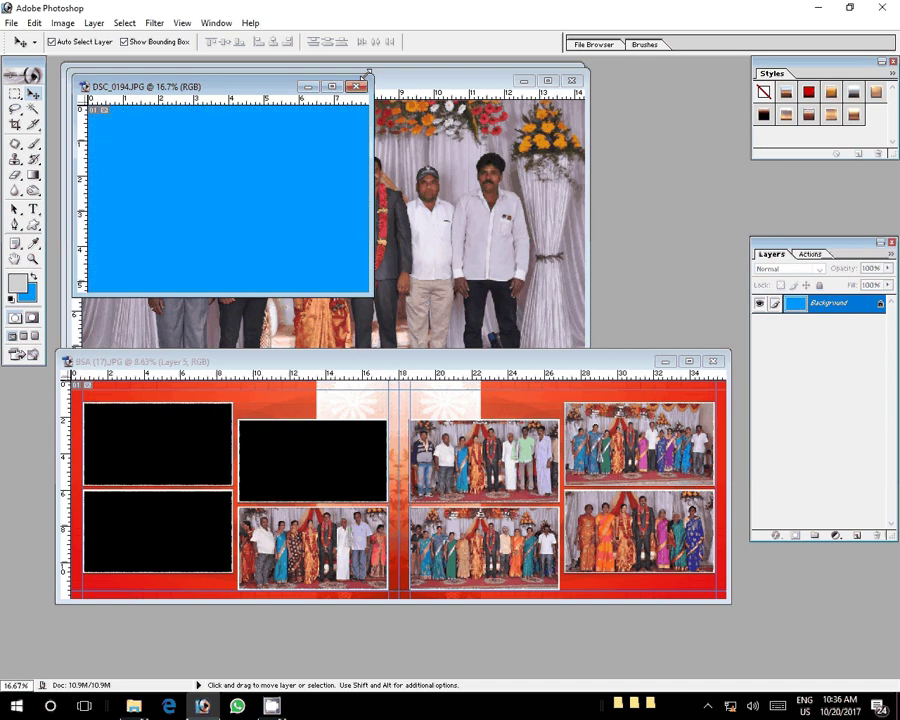
{"action": "left_click", "coordinate": [356, 86]}
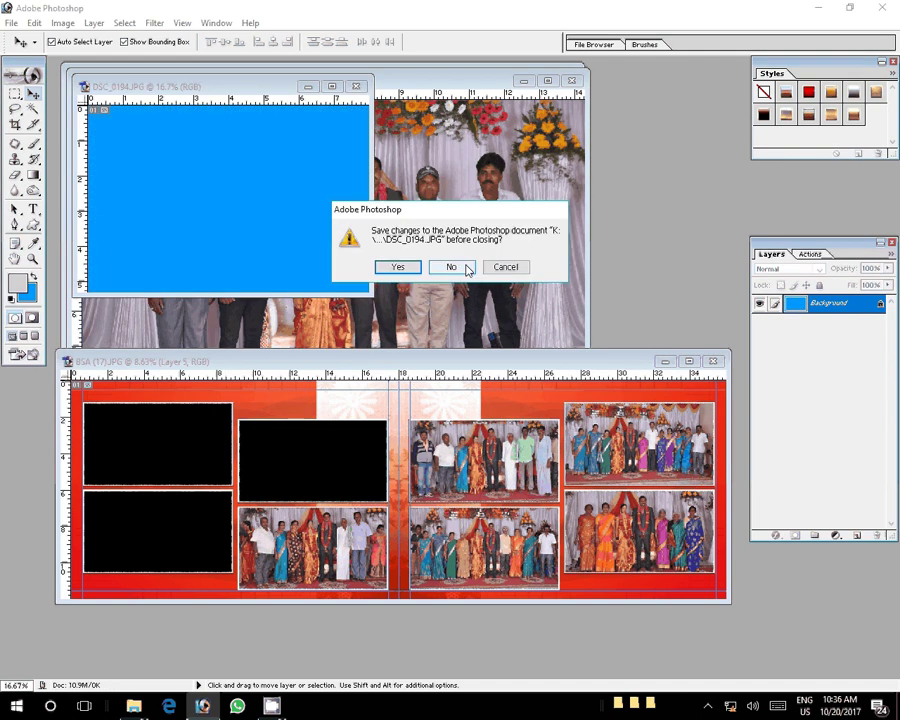
{"action": "left_click", "coordinate": [451, 267]}
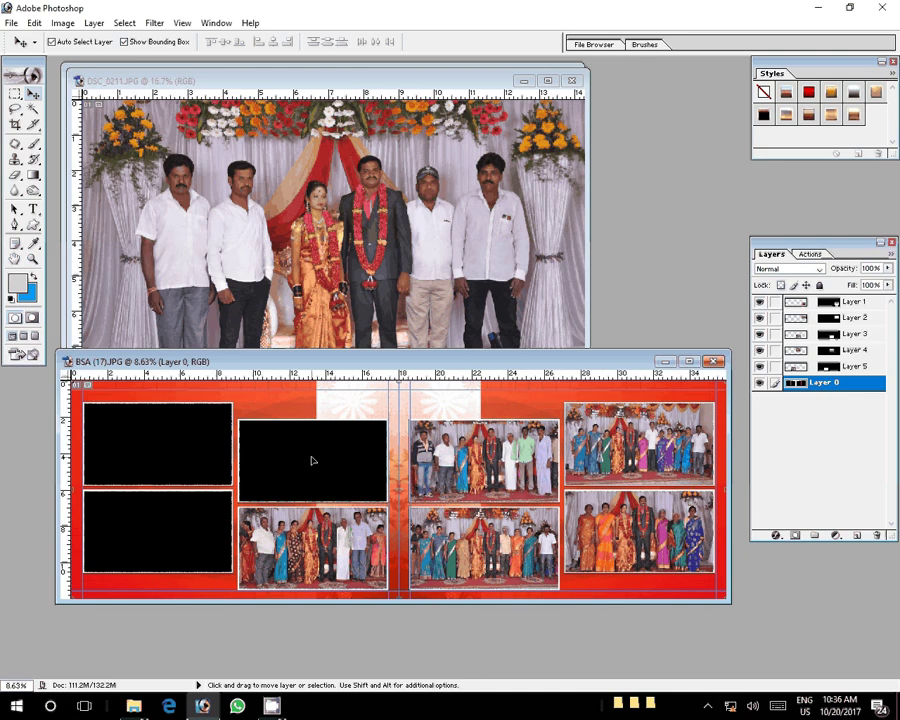
Paste the DSC_0194 photo into the left page's upper middle frame, scaled to 104%.
{"action": "key", "text": "w"}
{"action": "left_click", "coordinate": [312, 460]}
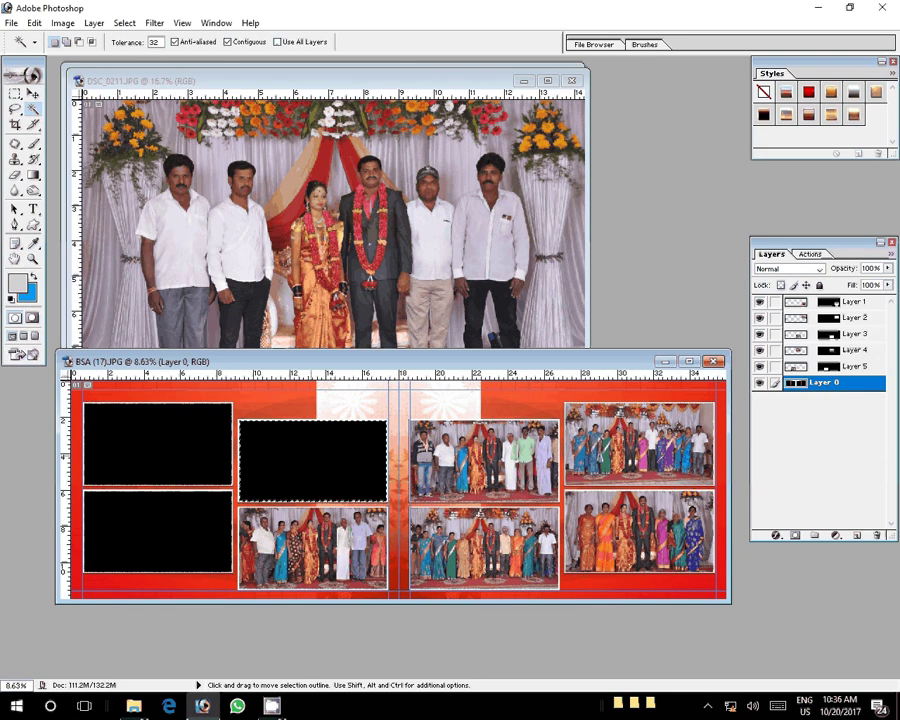
{"action": "key", "text": "ctrl+shift+v"}
{"action": "key", "text": "v"}
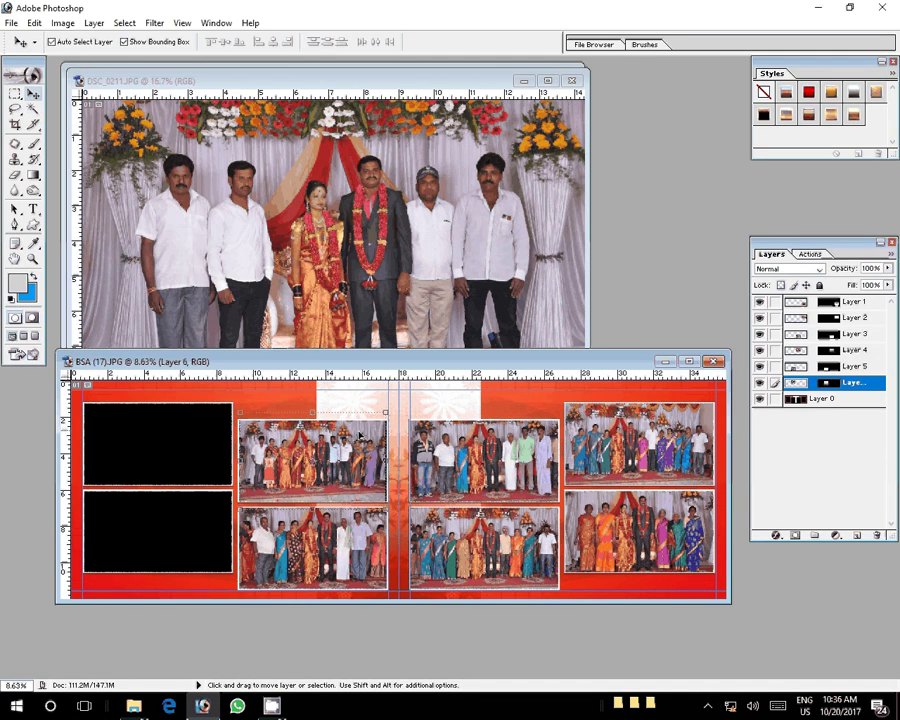
{"action": "left_click_drag", "start_coordinate": [385, 411], "coordinate": [390, 410]}
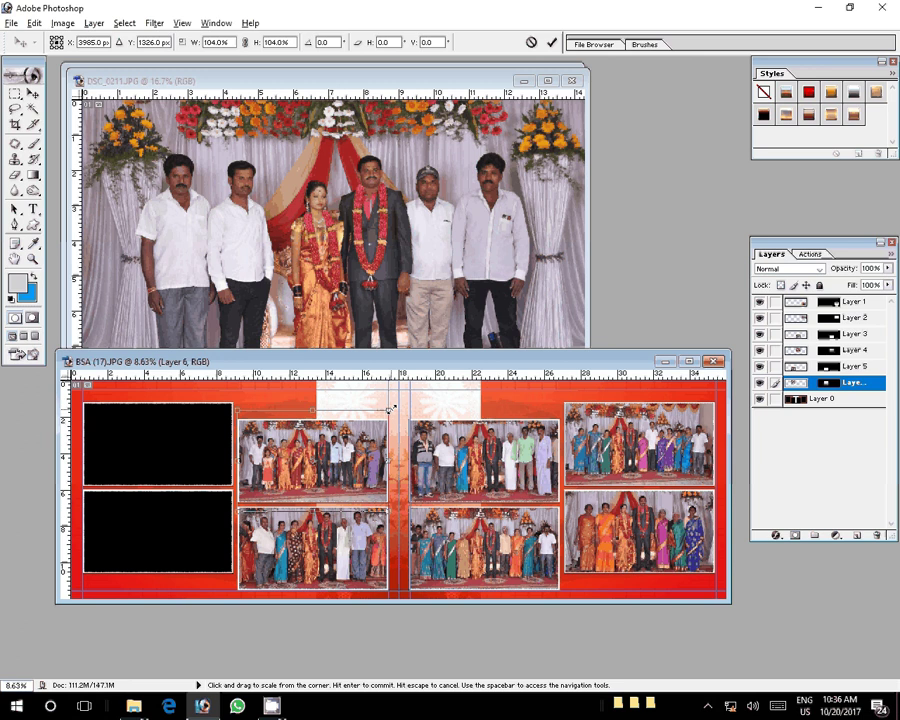
{"action": "key", "text": "Return"}
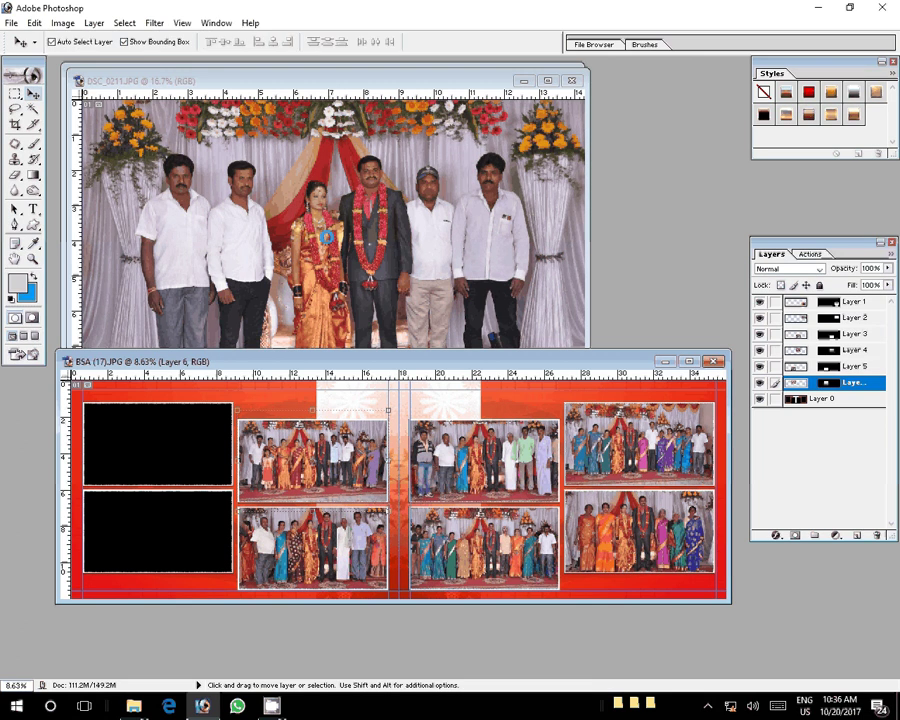
{"action": "left_click", "coordinate": [441, 276]}
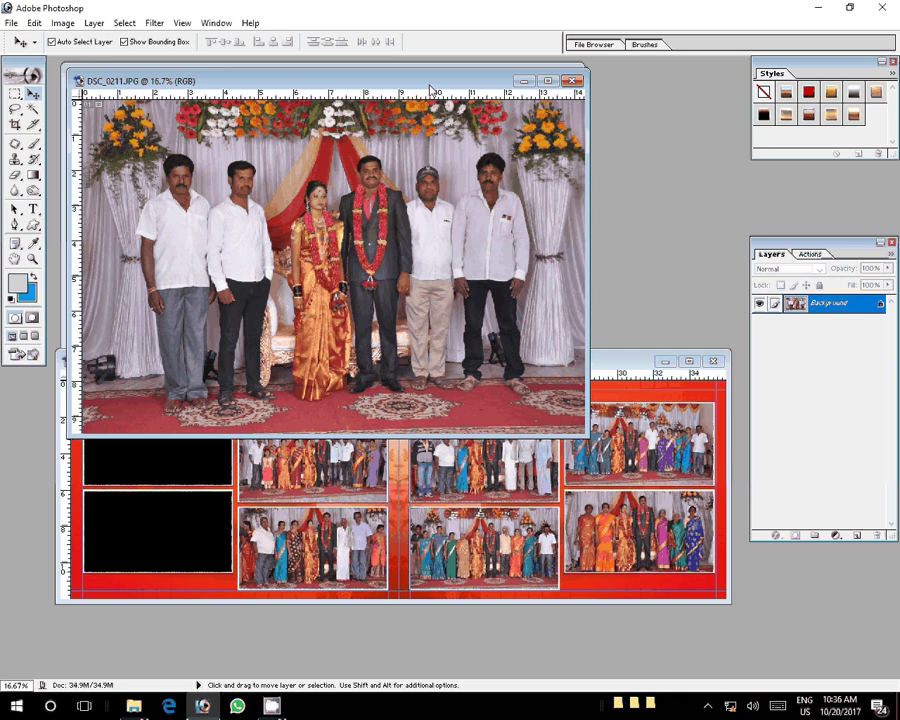
Resize DSC_0211 to 8 inches wide, then close it without saving.
{"action": "key", "text": "ctrl+alt+i"}
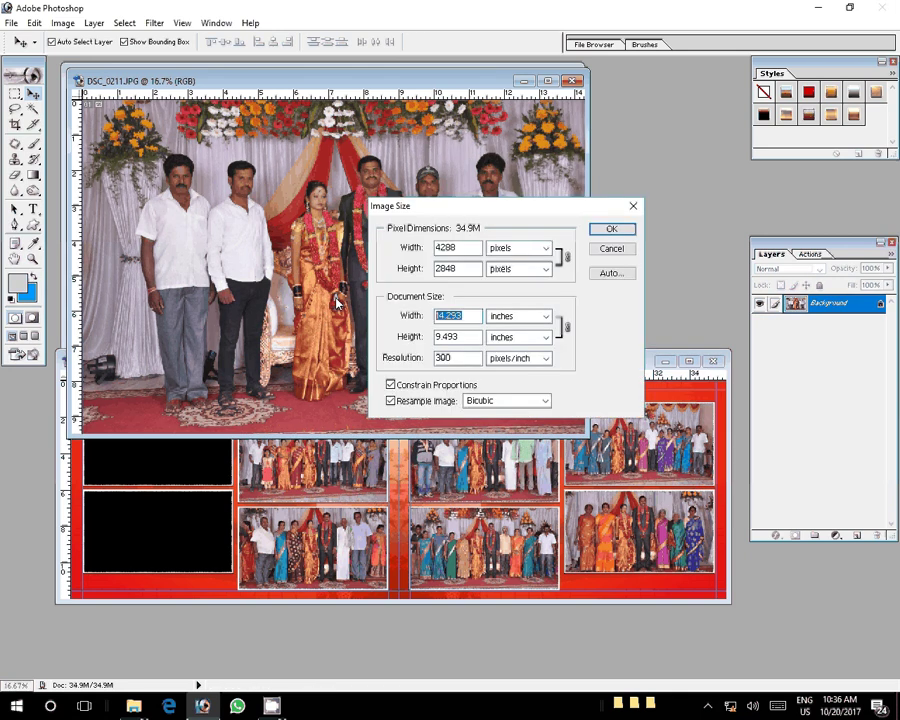
{"action": "type", "text": "8"}
{"action": "key", "text": "Return"}
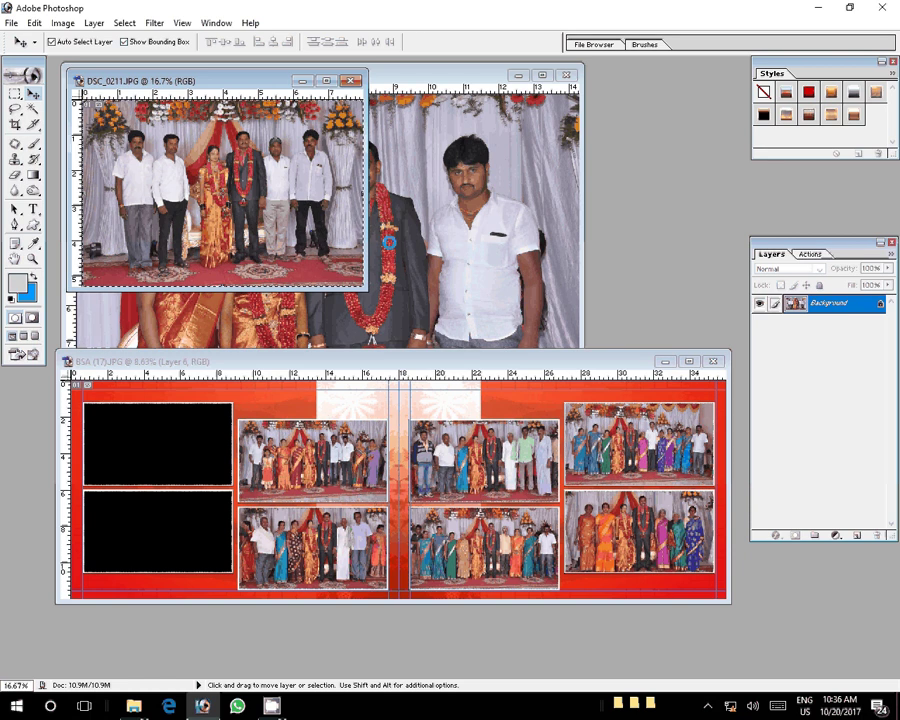
{"action": "key", "text": "ctrl+BackSpace"}
{"action": "key", "text": "ctrl+w"}
{"action": "key", "text": "n"}
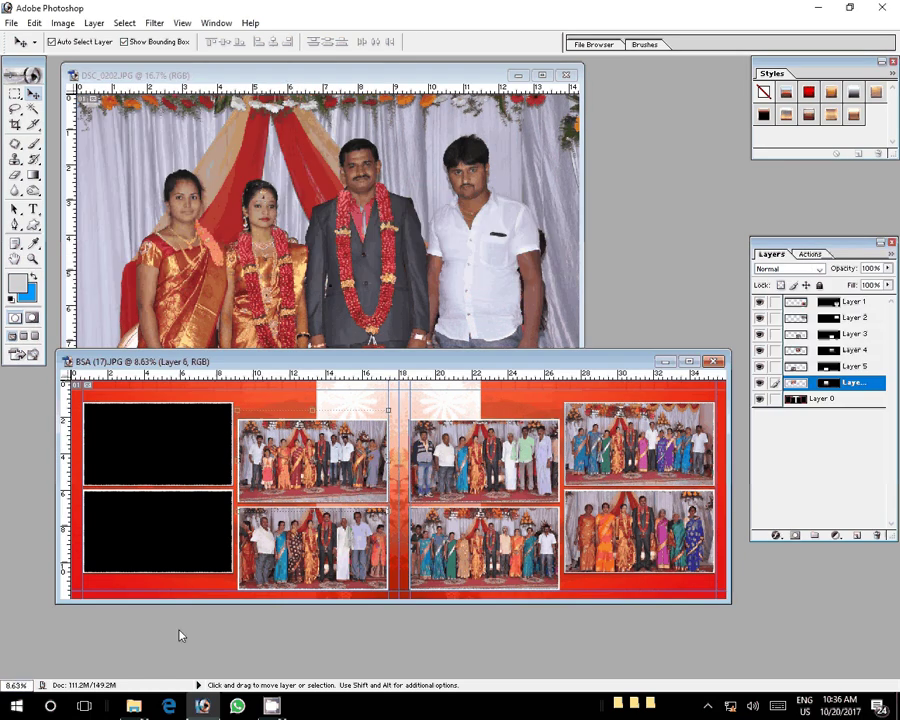
Paste the group photo into the lower-left black frame and scale it to 104.9%.
{"action": "left_click", "coordinate": [165, 521]}
{"action": "key", "text": "w"}
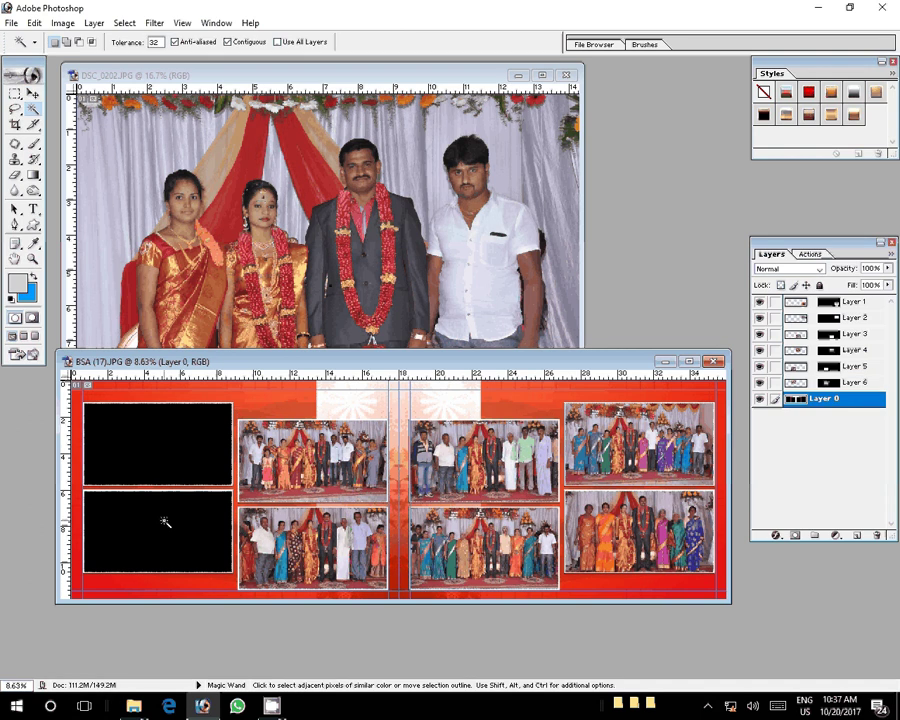
{"action": "left_click", "coordinate": [165, 521]}
{"action": "key", "text": "ctrl+shift+v"}
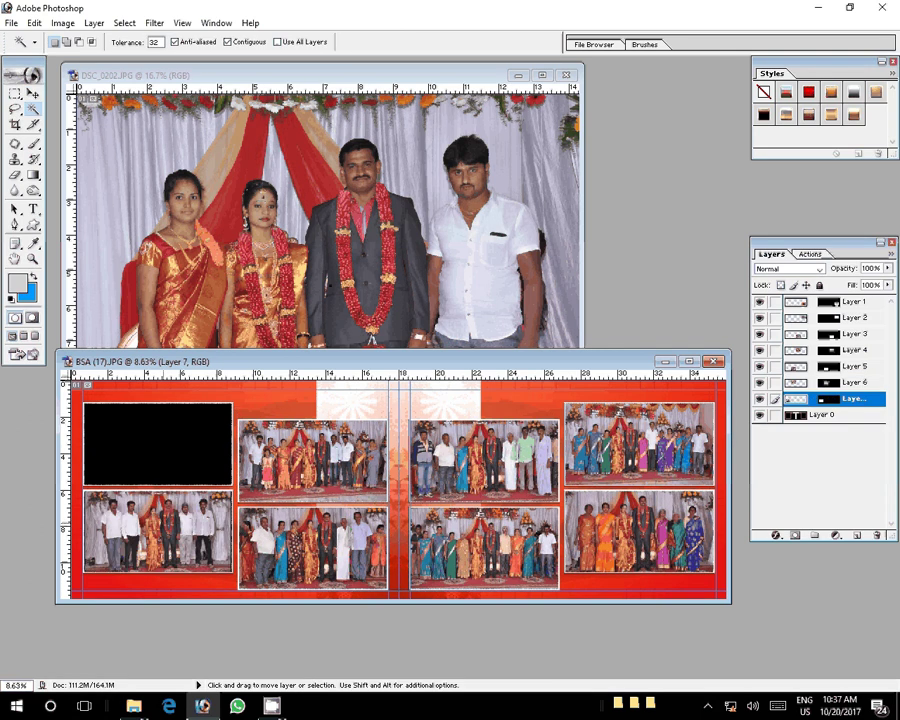
{"action": "key", "text": "ctrl+t"}
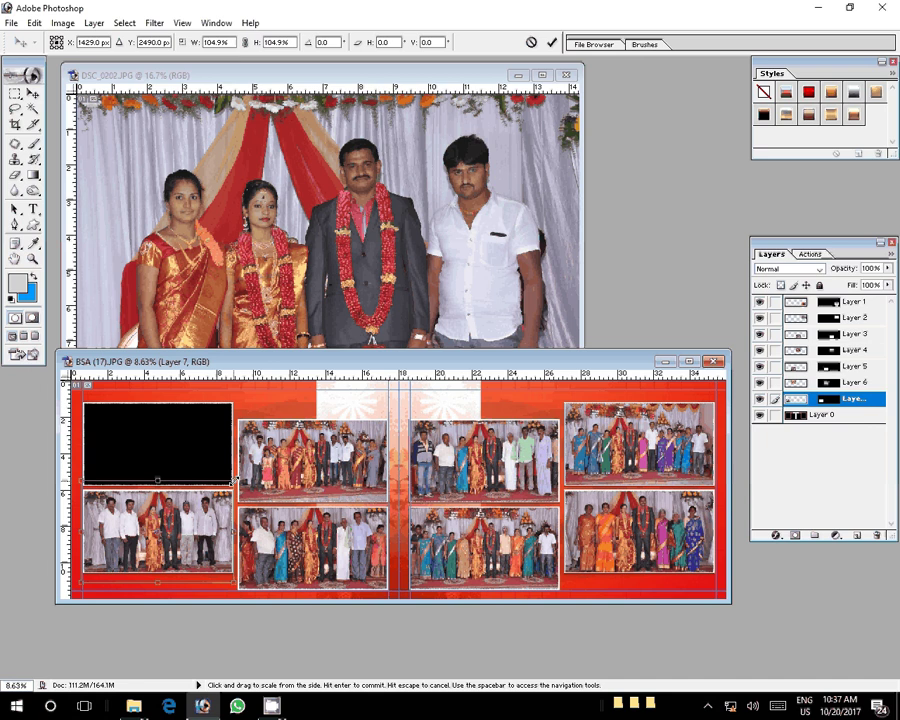
{"action": "key", "text": "Return"}
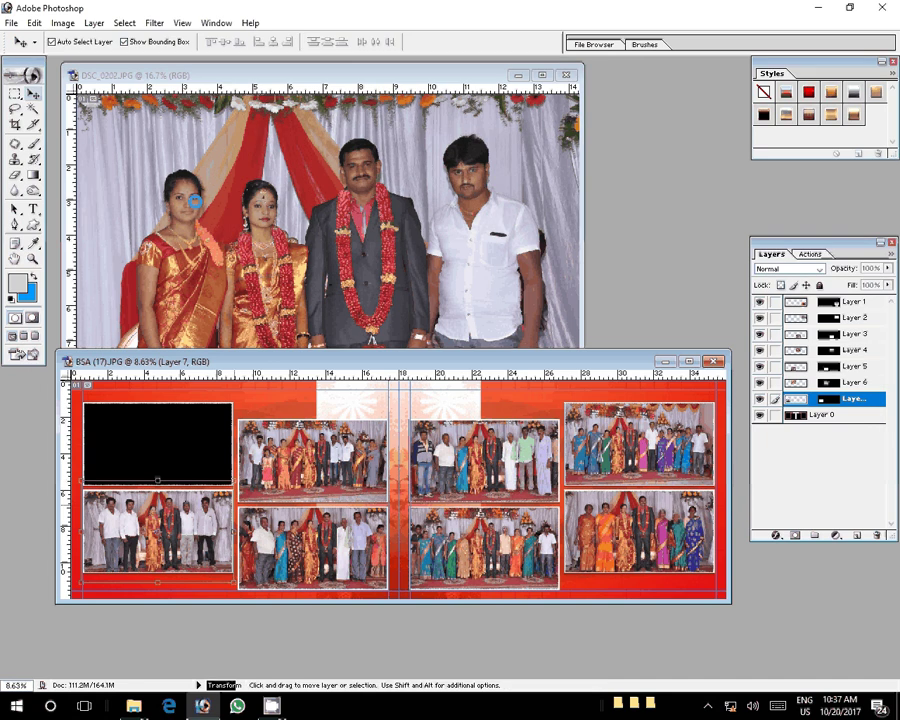
Resize DSC_0202 to 8 inches wide, copy it, and close it without saving.
{"action": "left_click", "coordinate": [195, 201]}
{"action": "key", "text": "ctrl+alt+i"}
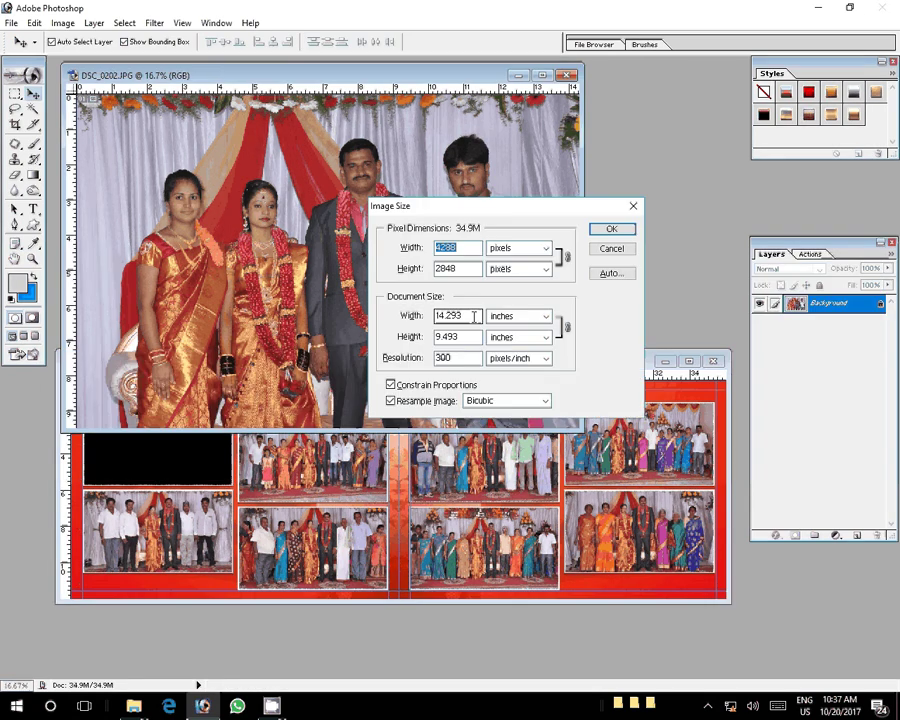
{"action": "double_click", "coordinate": [474, 316]}
{"action": "type", "text": "8"}
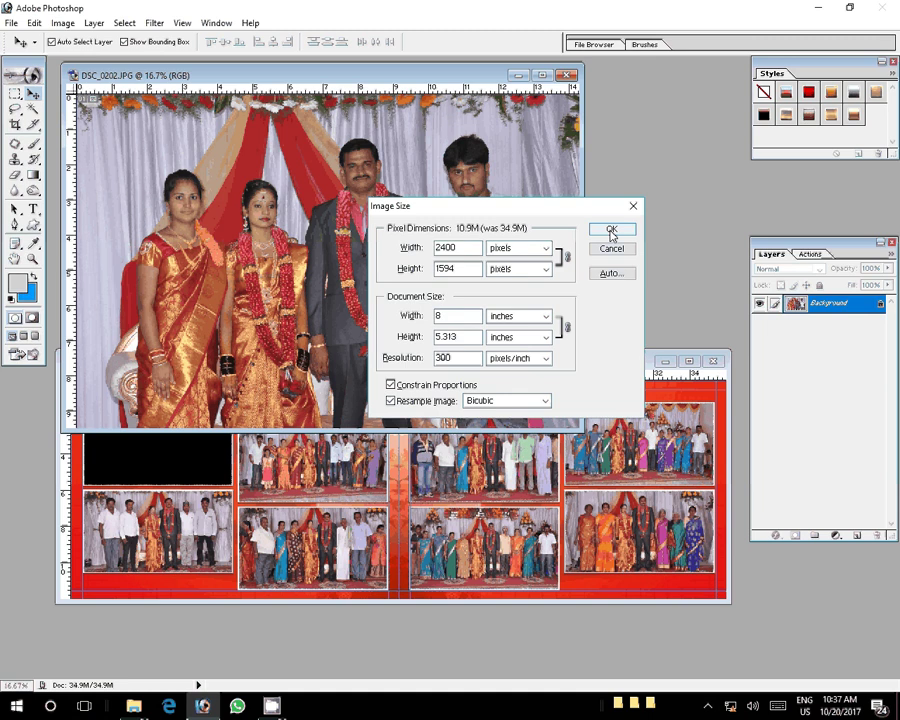
{"action": "left_click", "coordinate": [611, 233]}
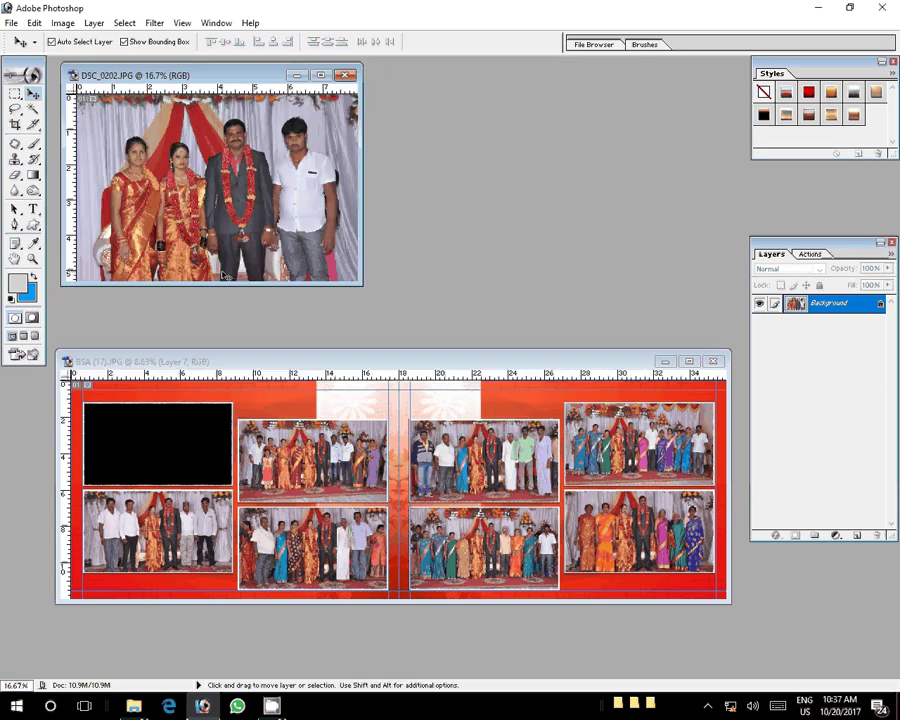
{"action": "key", "text": "ctrl+a"}
{"action": "key", "text": "ctrl+BackSpace"}
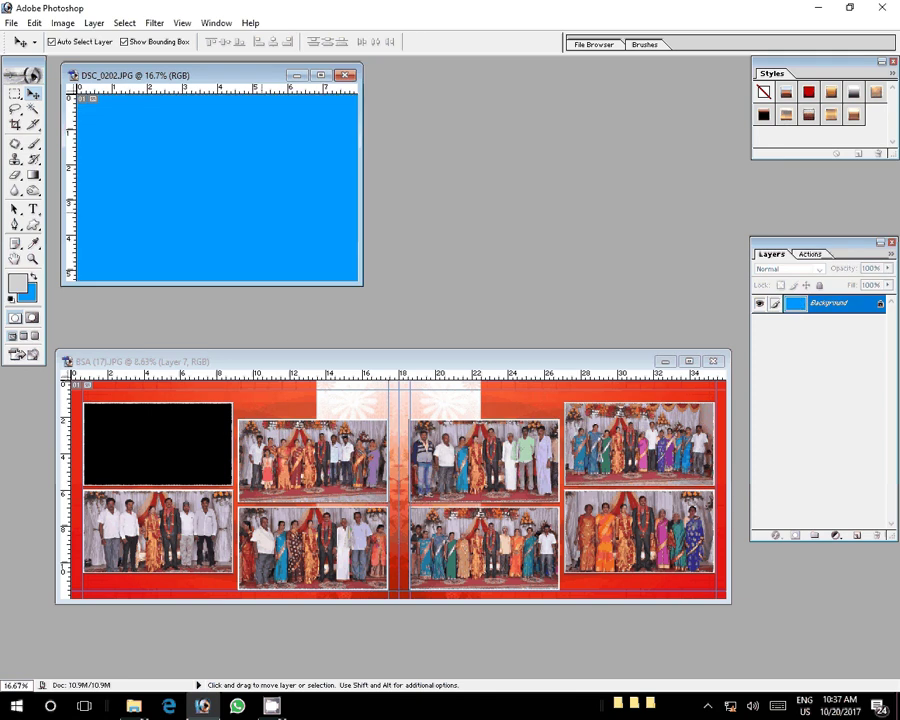
{"action": "left_click", "coordinate": [346, 75]}
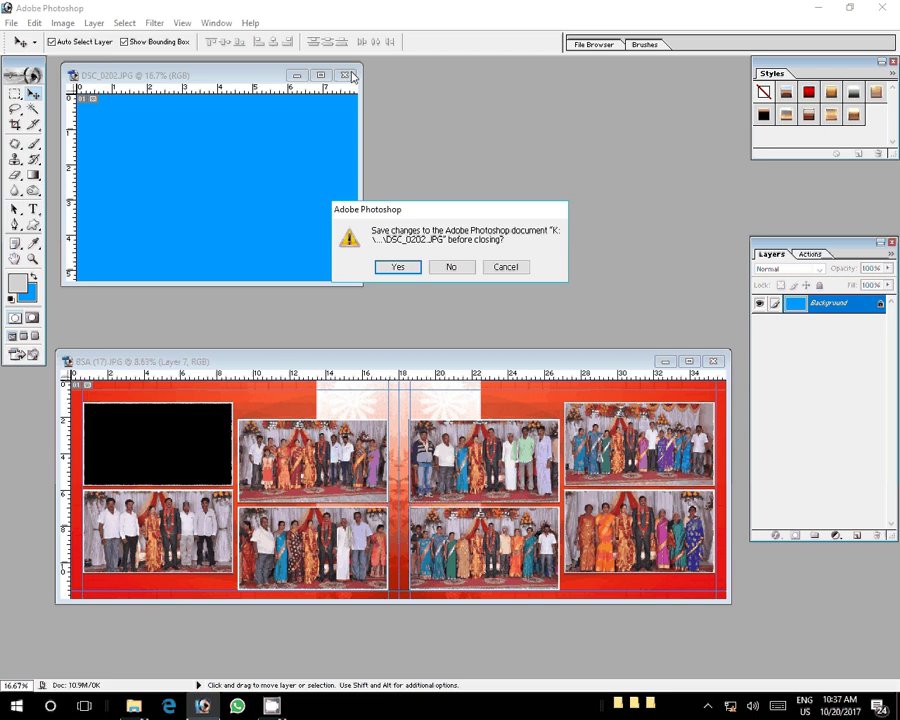
{"action": "key", "text": "n"}
Paste the DSC_0202 photo into the top-left black frame and scale it to fill.
{"action": "key", "text": "w"}
{"action": "left_click", "coordinate": [146, 440]}
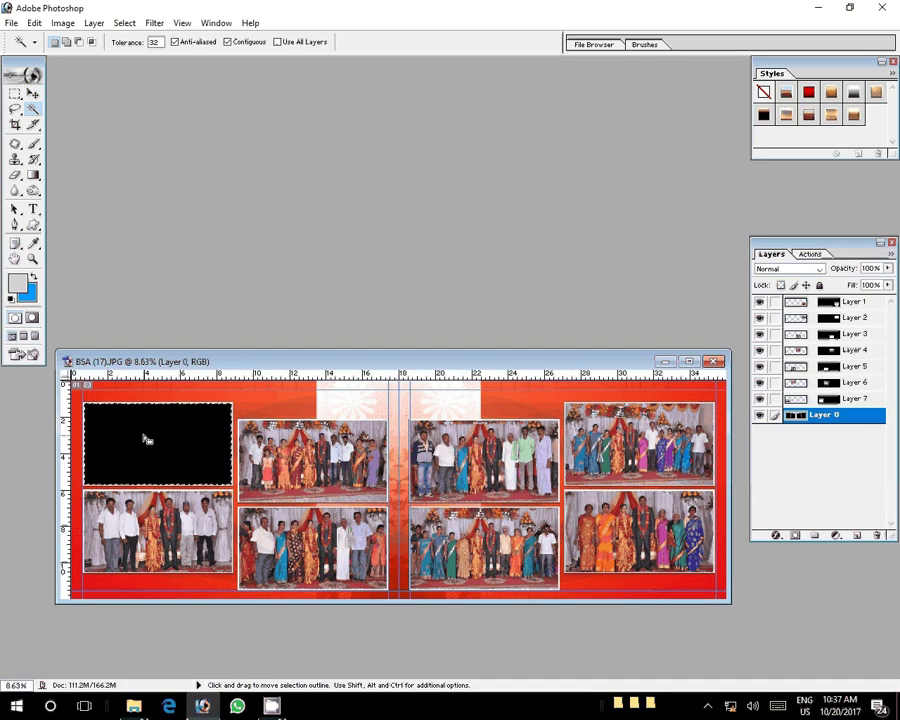
{"action": "key", "text": "ctrl+shift+v"}
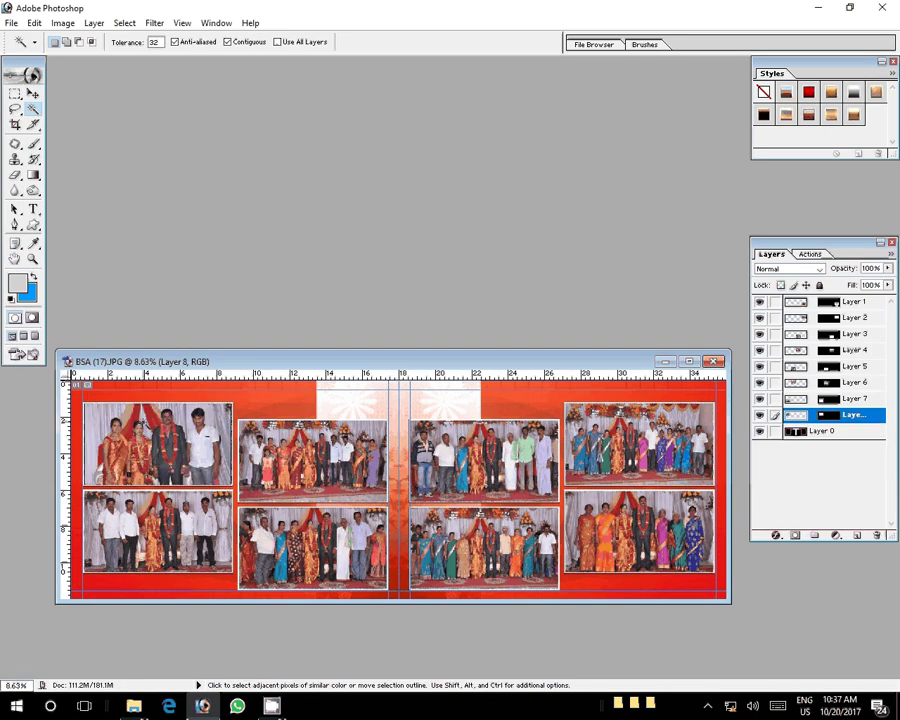
{"action": "key", "text": "v"}
{"action": "left_click_drag", "start_coordinate": [233, 393], "coordinate": [231, 412]}
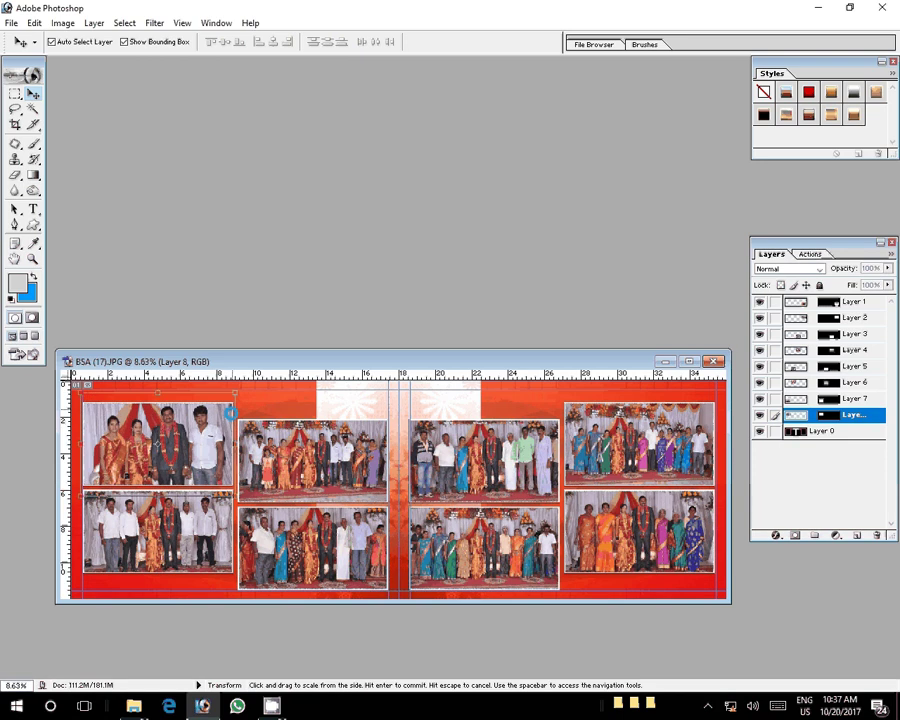
{"action": "key", "text": "Return"}
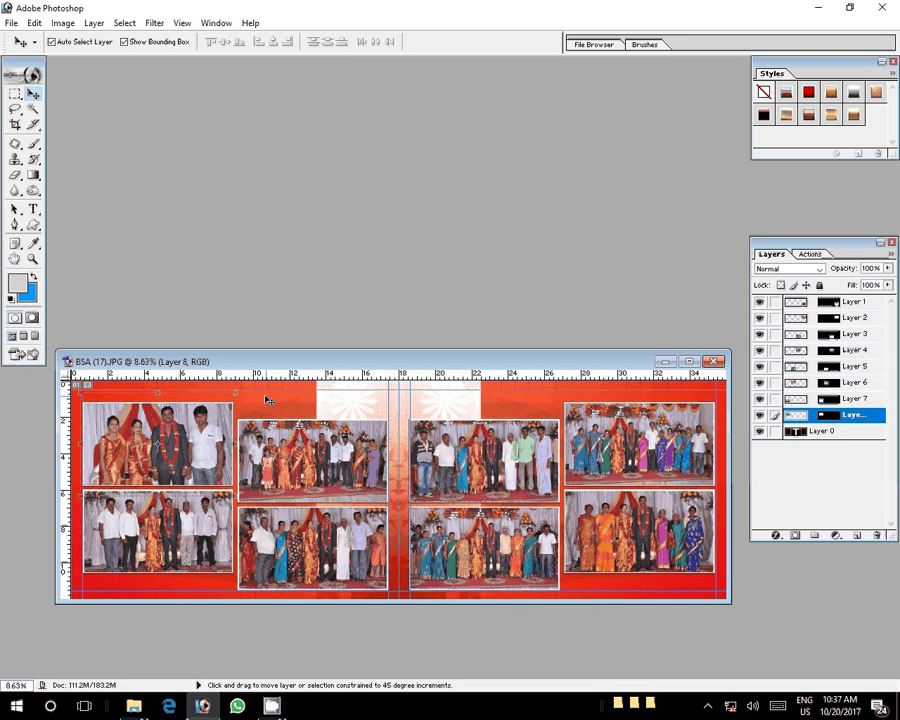
Save the spread as layered PSD '16' in the Kempamma folder on Local Disk (K:).
{"action": "key", "text": "ctrl+shift+s"}
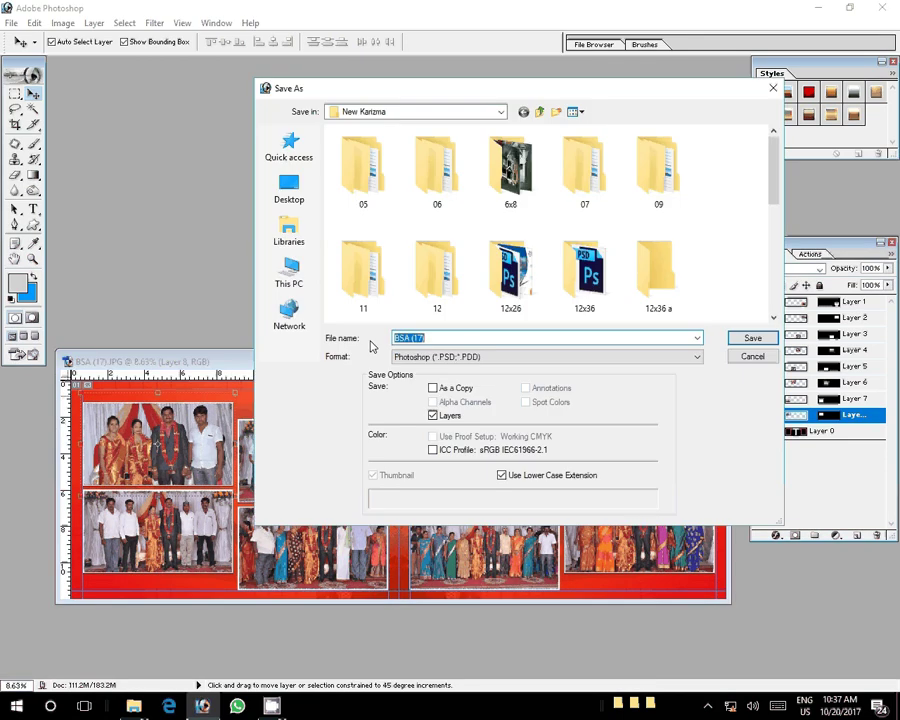
{"action": "left_click", "coordinate": [289, 275]}
{"action": "left_click", "coordinate": [383, 303]}
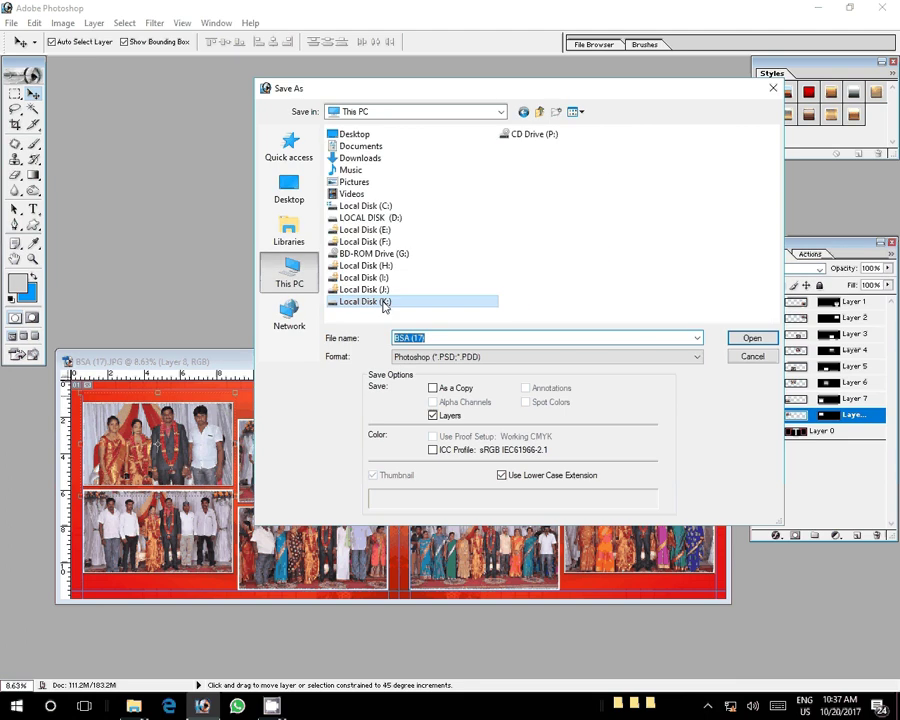
{"action": "left_click", "coordinate": [383, 303]}
{"action": "left_click", "coordinate": [557, 338]}
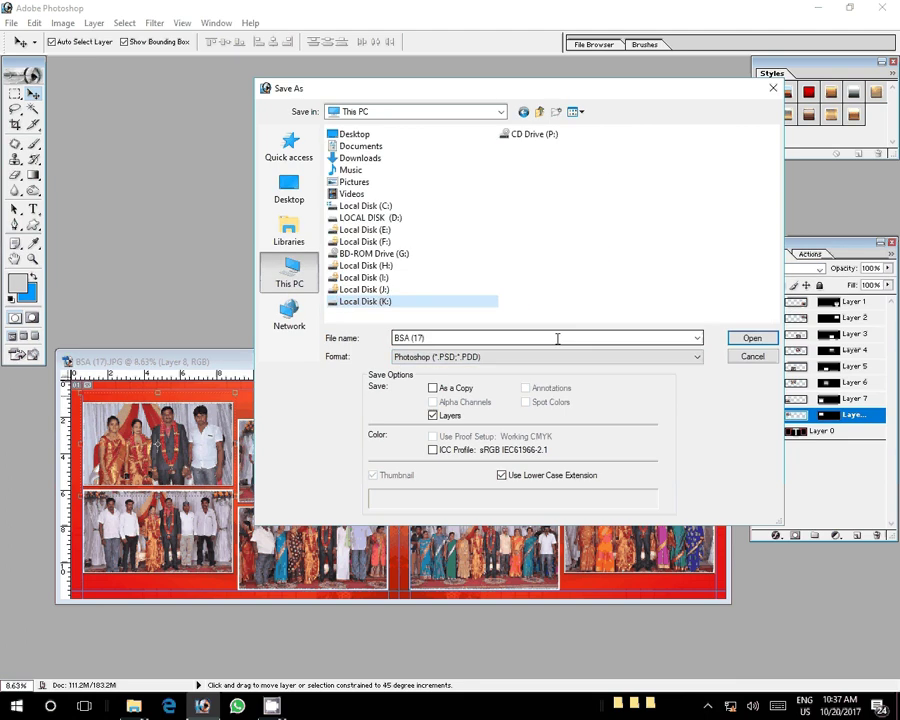
{"action": "key", "text": "Return"}
{"action": "double_click", "coordinate": [362, 302]}
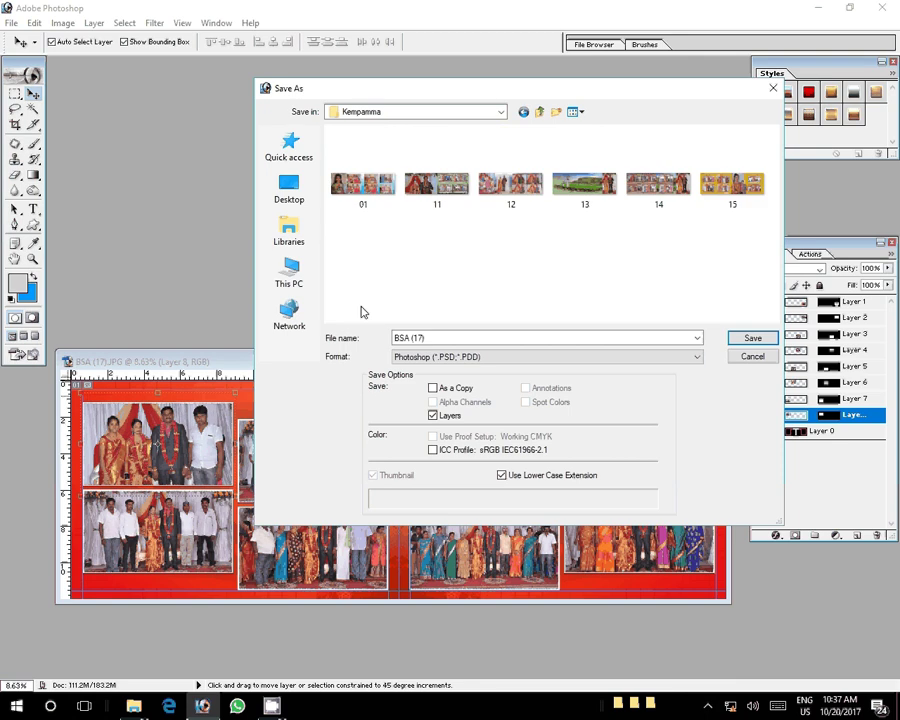
{"action": "left_click", "coordinate": [439, 337]}
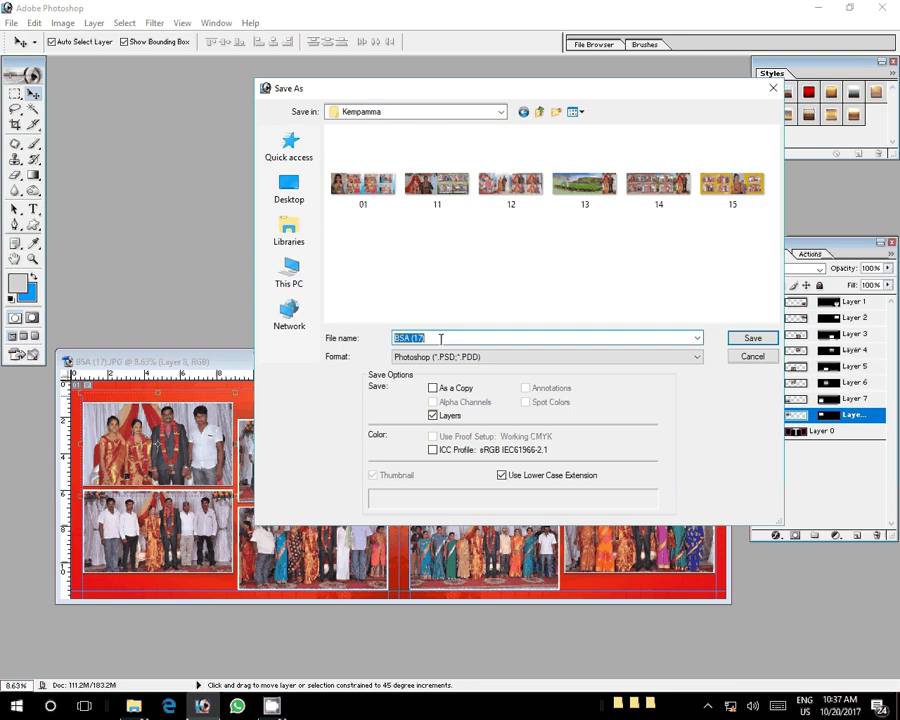
{"action": "type", "text": "16"}
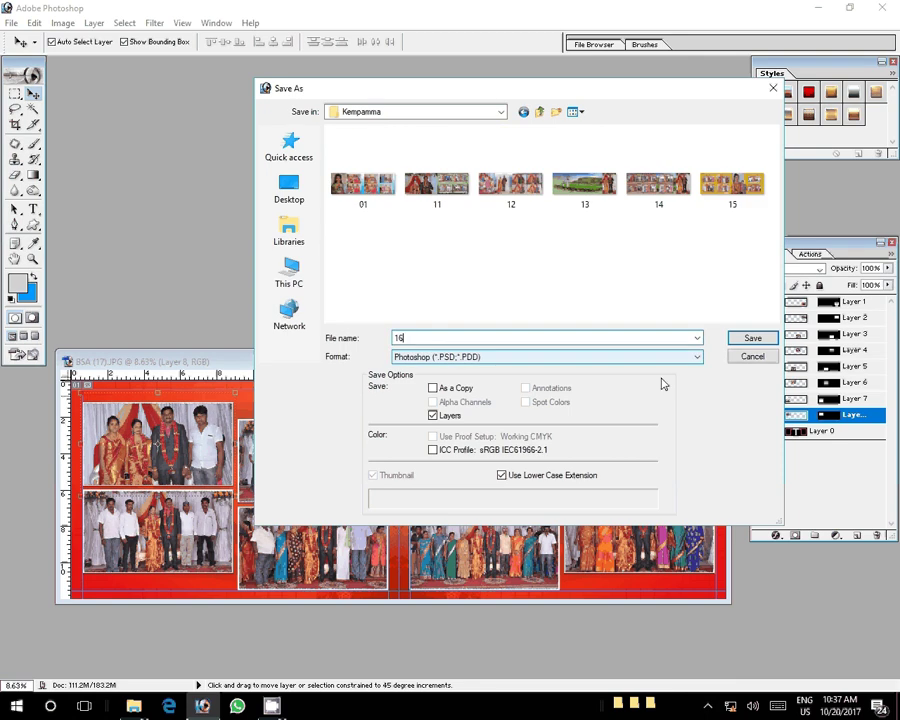
{"action": "key", "text": "Return"}
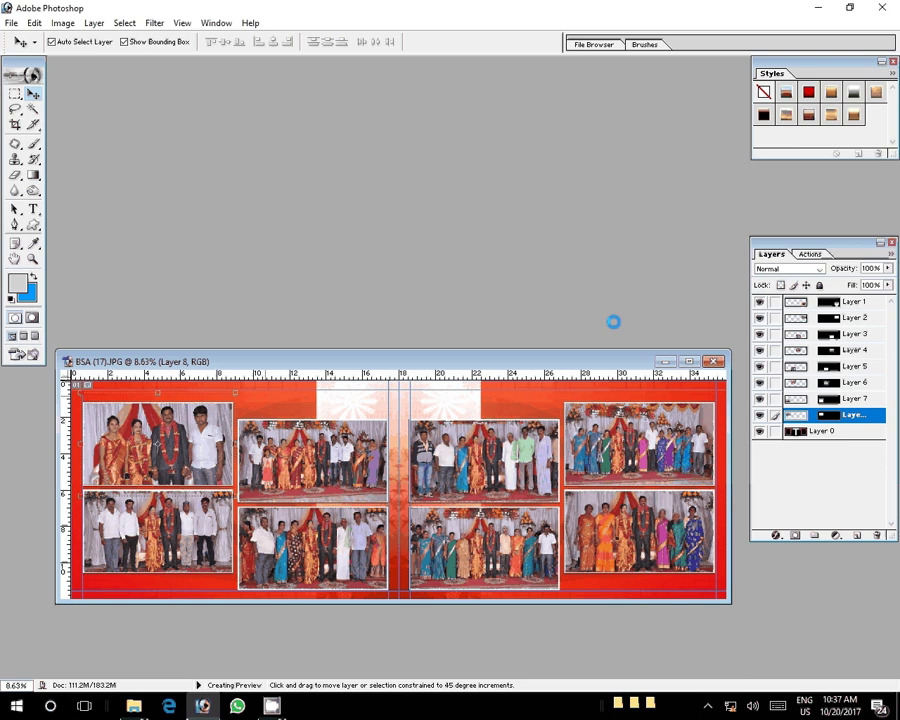